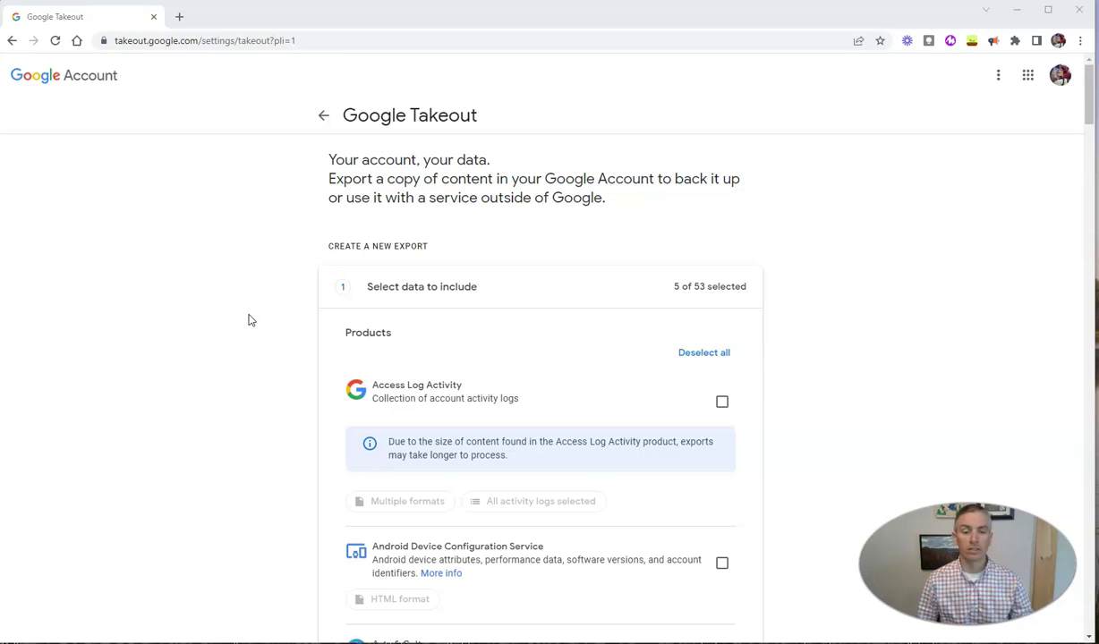
# - Uncheck Classic Sites in the Takeout product list
pyautogui.scroll(-1, 249, 320)
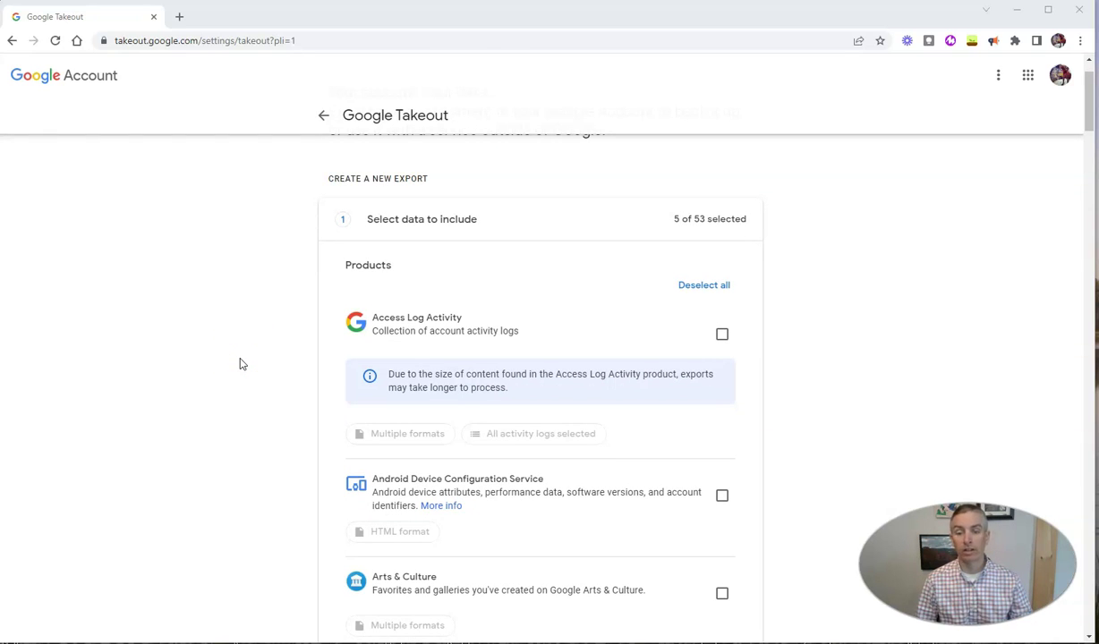
pyautogui.scroll(-3, 240, 364)
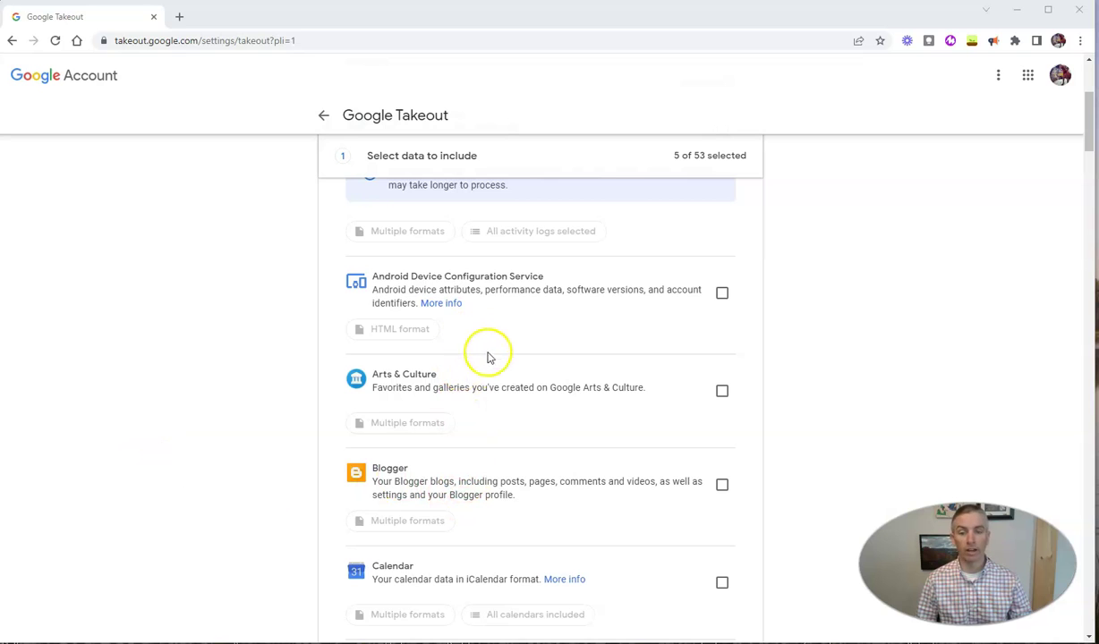
pyautogui.scroll(-3, 289, 397)
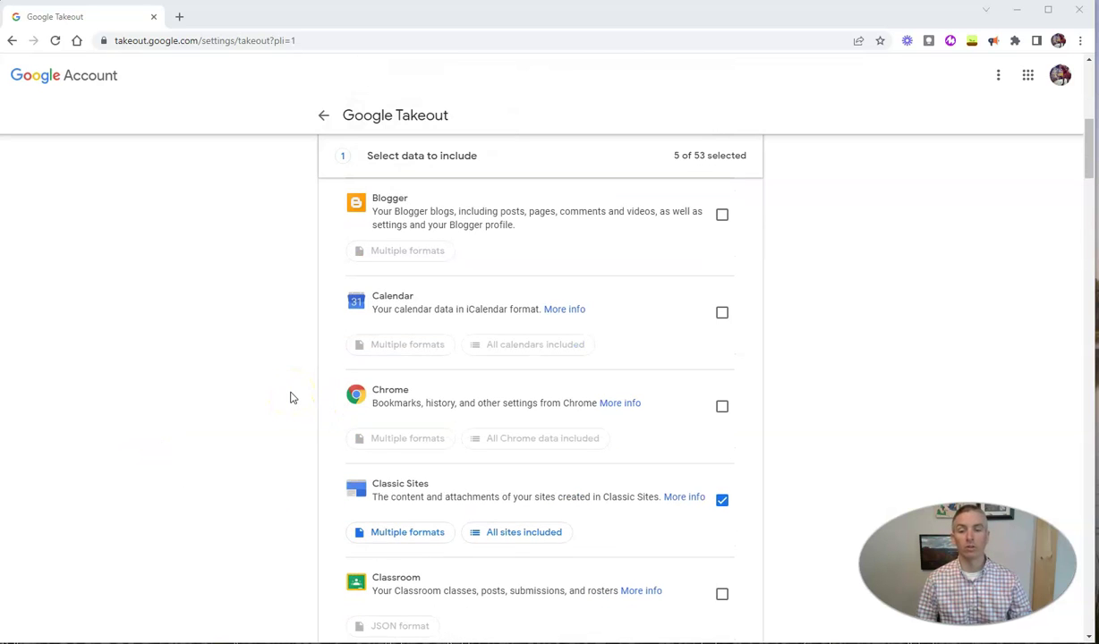
pyautogui.scroll(-2, 289, 397)
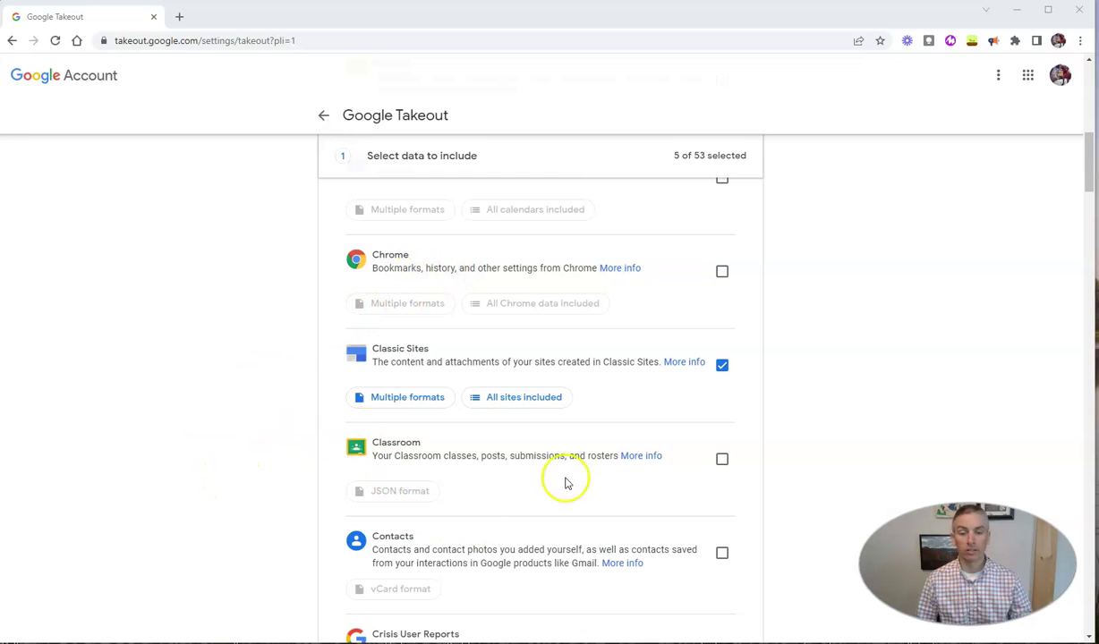
pyautogui.click(722, 367)
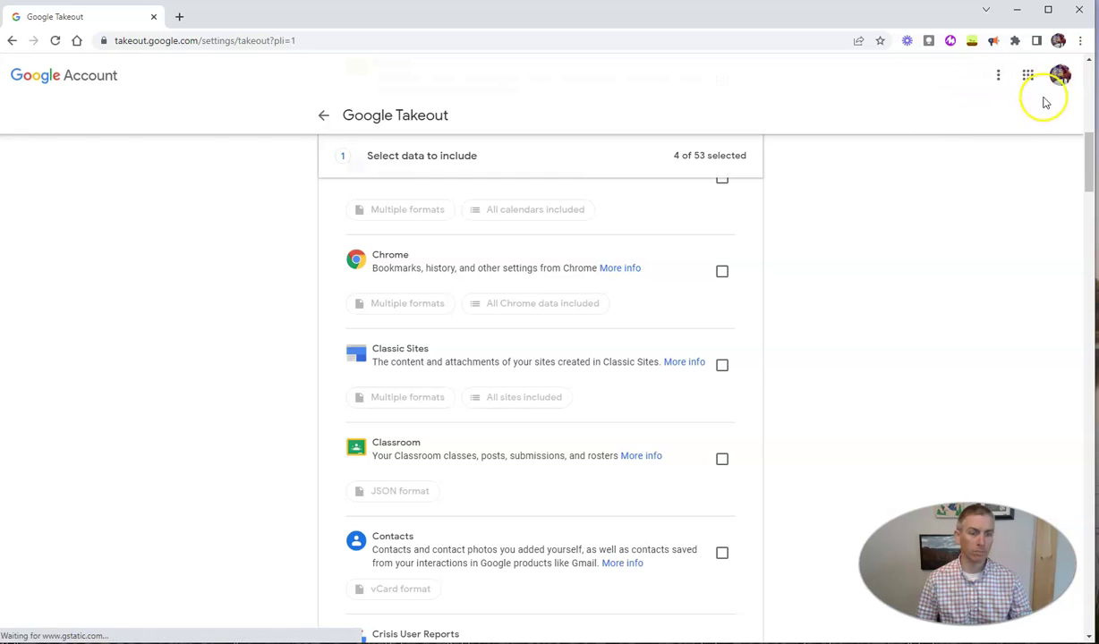
# - Check that Drive and My Maps are still selected, leaving 4 of 53 products
pyautogui.scroll(-2, 845, 362)
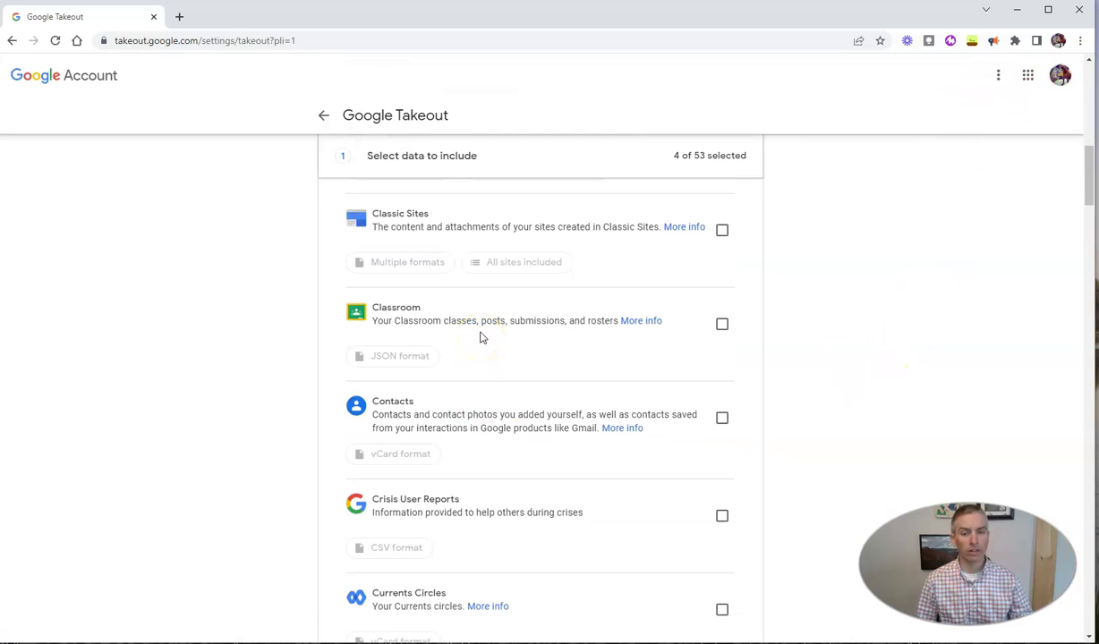
pyautogui.click(472, 341)
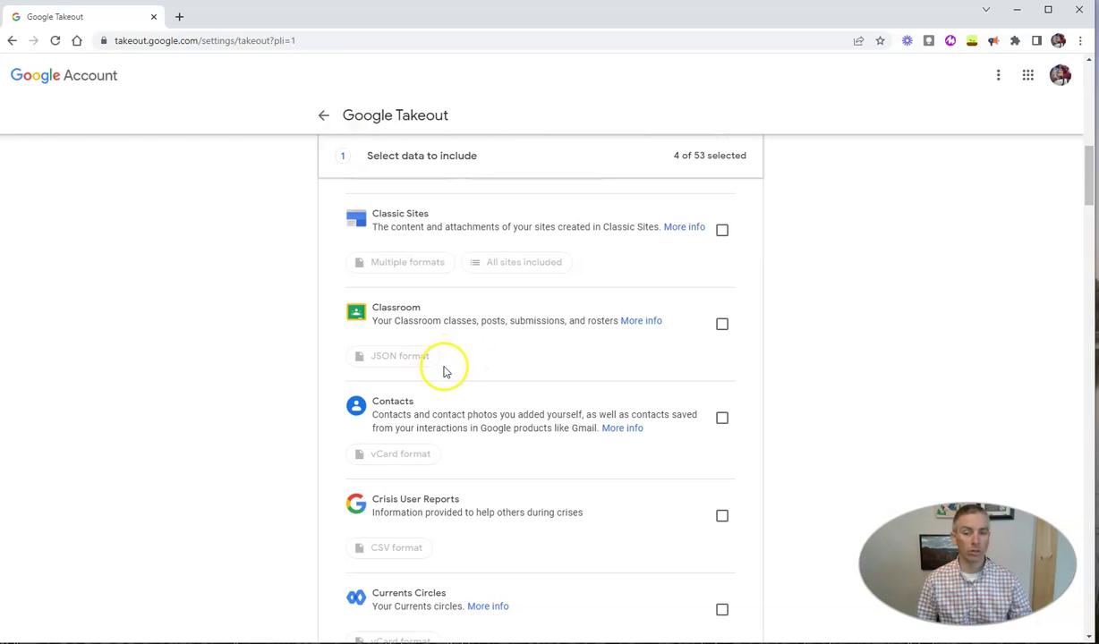
pyautogui.click(469, 363)
pyautogui.scroll(-3, 468, 362)
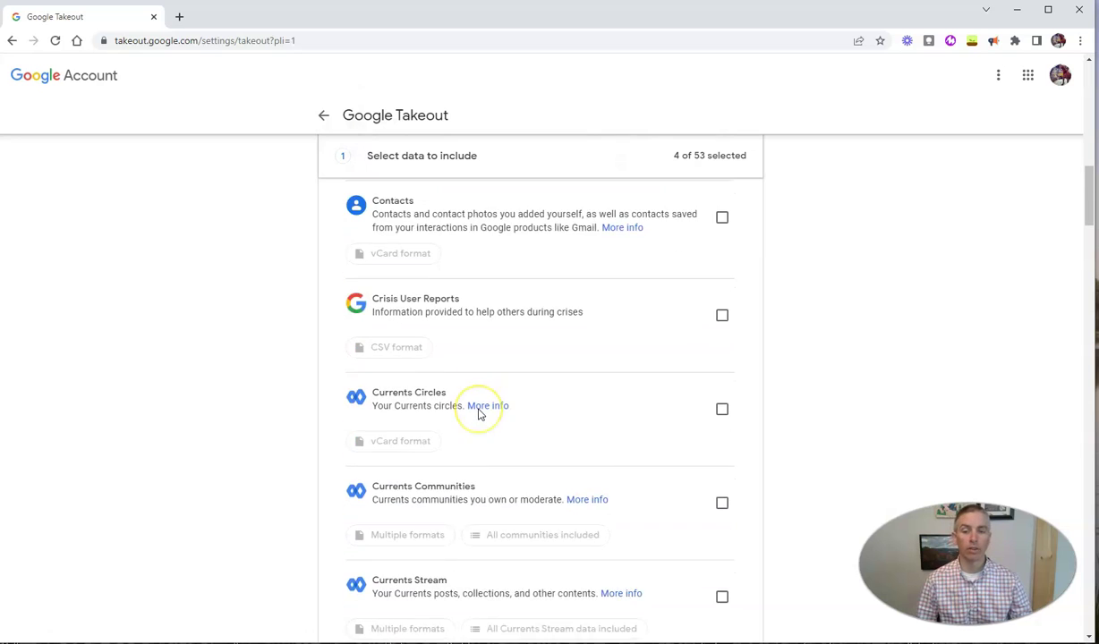
pyautogui.scroll(-8, 483, 416)
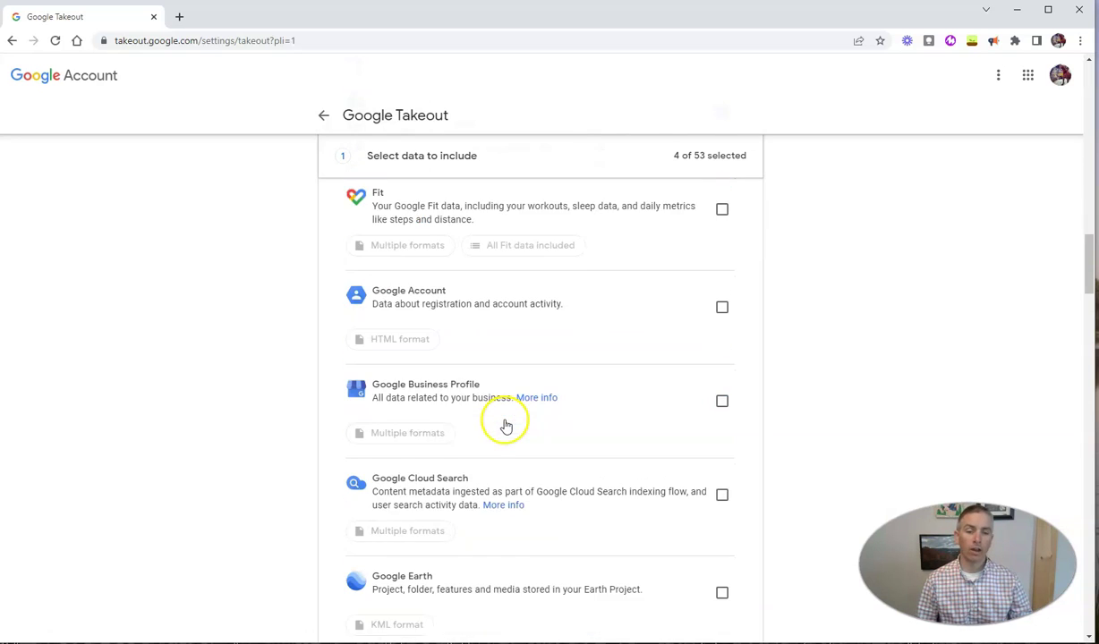
pyautogui.scroll(-10, 503, 439)
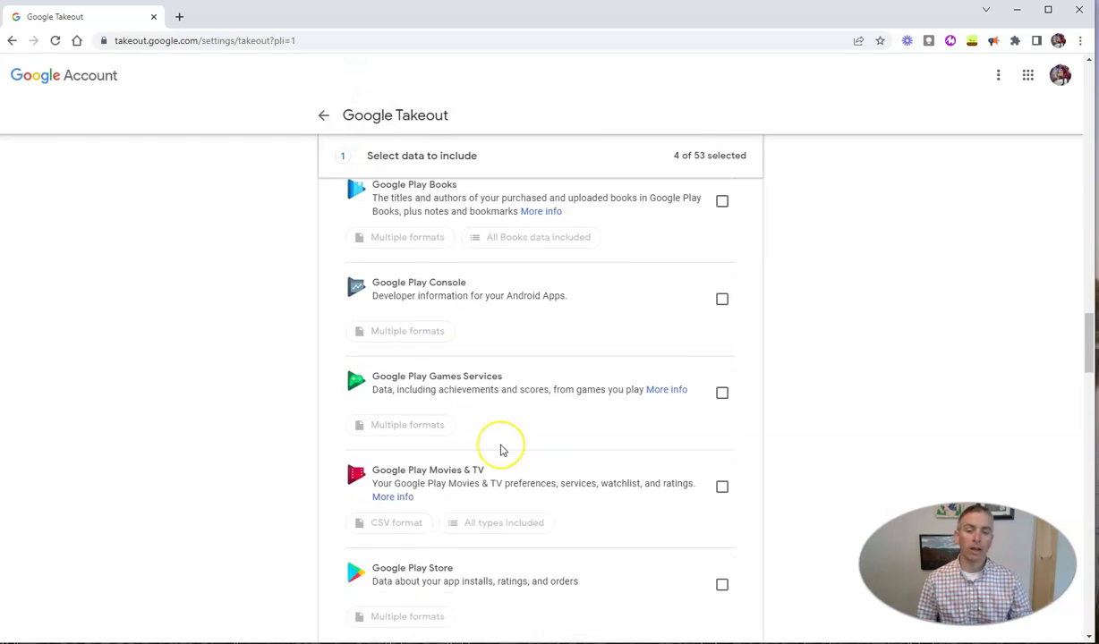
pyautogui.scroll(-6, 501, 450)
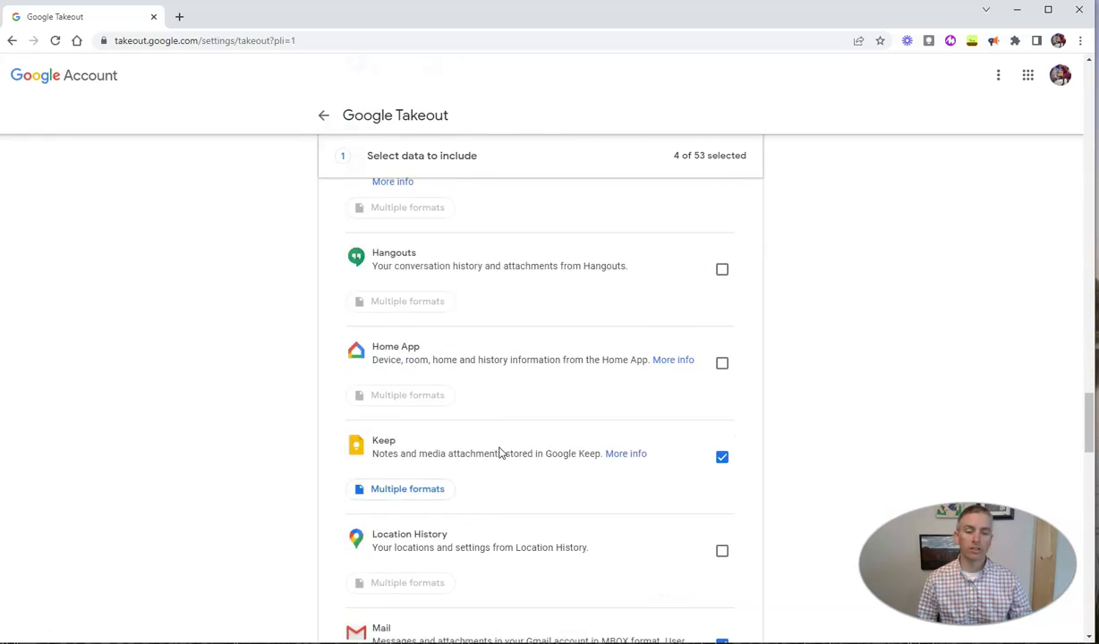
pyautogui.scroll(-1, 499, 456)
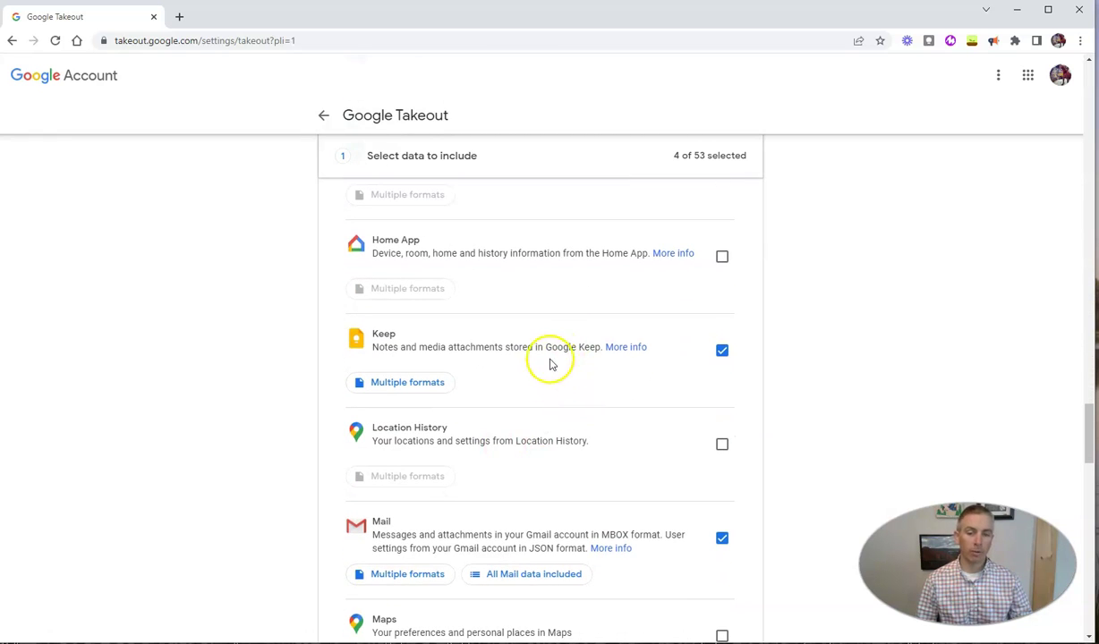
pyautogui.scroll(-3, 517, 373)
pyautogui.scroll(-5, 429, 263)
pyautogui.scroll(1, 487, 304)
pyautogui.scroll(-2, 476, 282)
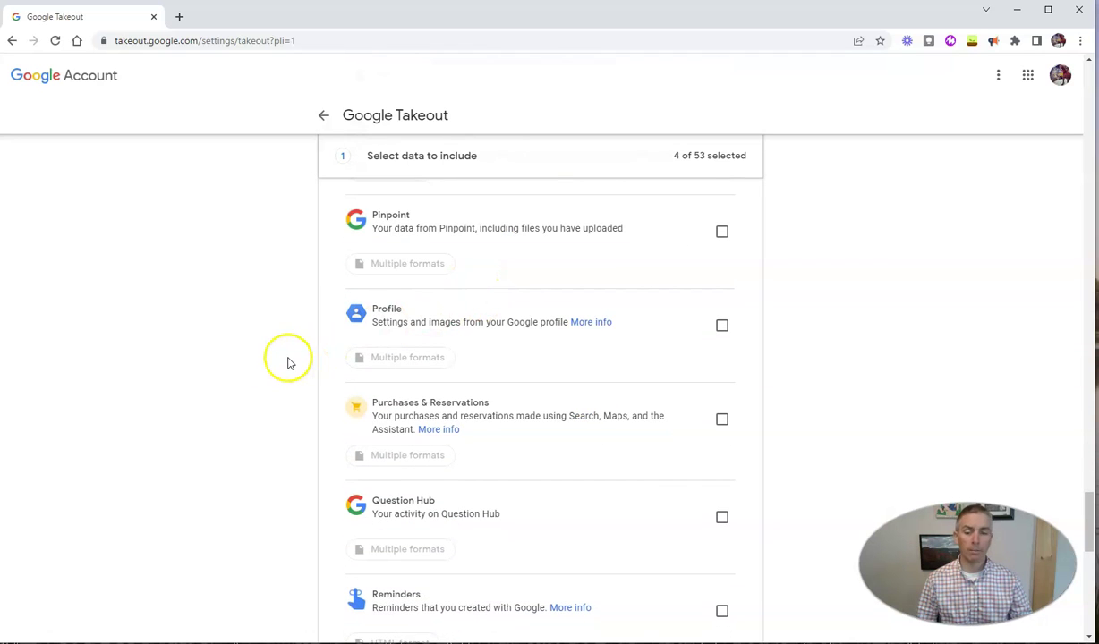
pyautogui.scroll(-6, 275, 363)
pyautogui.scroll(-2, 265, 368)
pyautogui.scroll(5, 266, 368)
pyautogui.scroll(14, 266, 368)
pyautogui.scroll(10, 266, 369)
pyautogui.scroll(8, 266, 370)
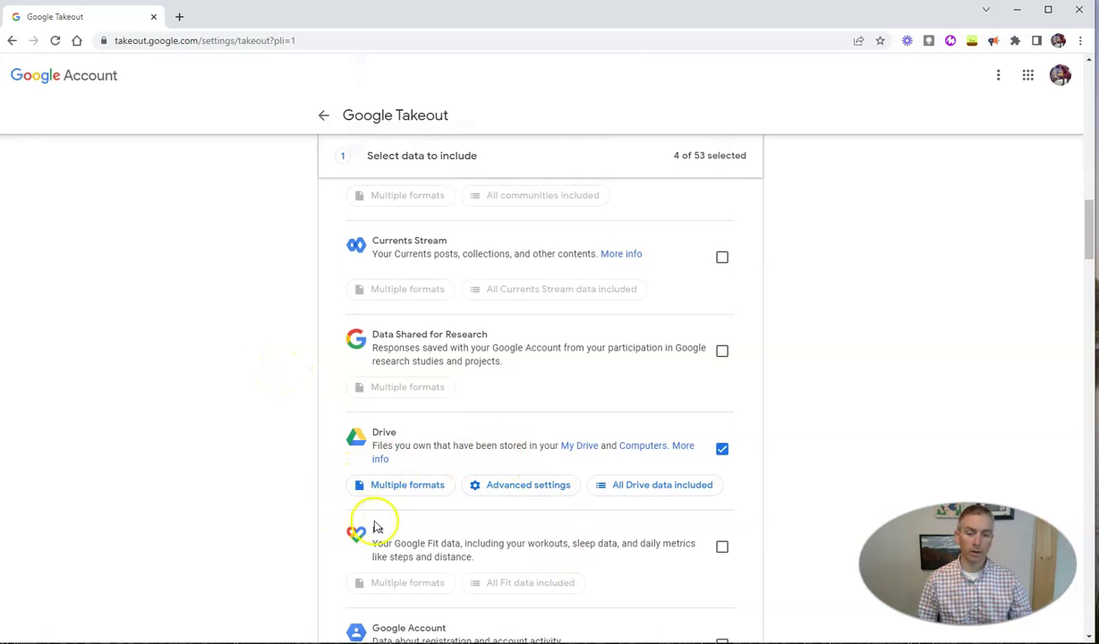
# - Review Drive's advanced settings without changing them, then clear 'Include all' Drive data
pyautogui.click(485, 491)
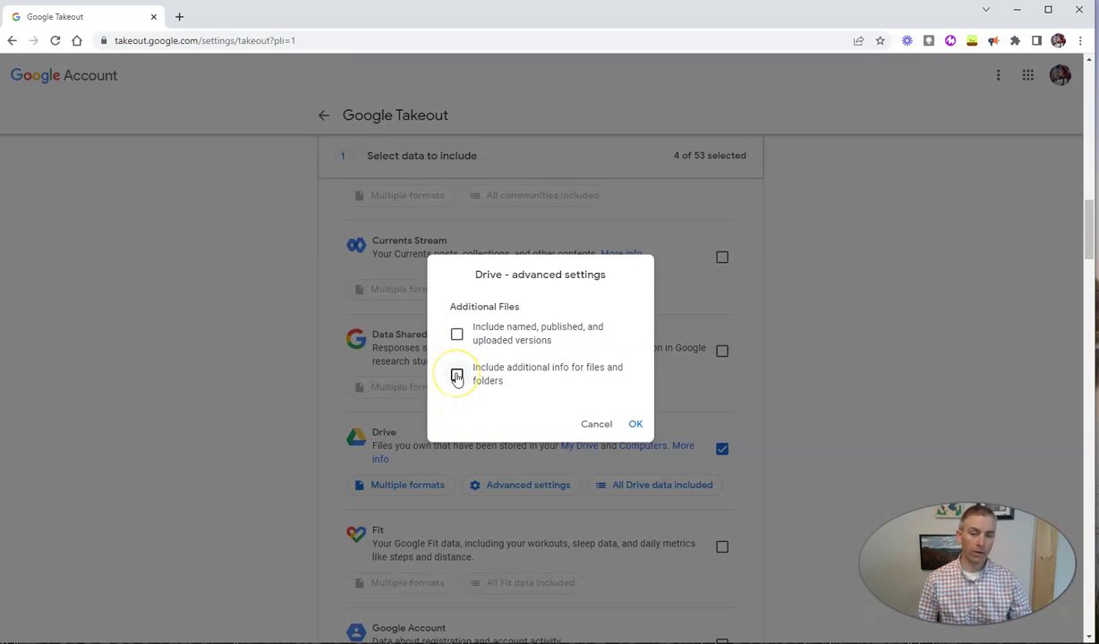
pyautogui.click(596, 426)
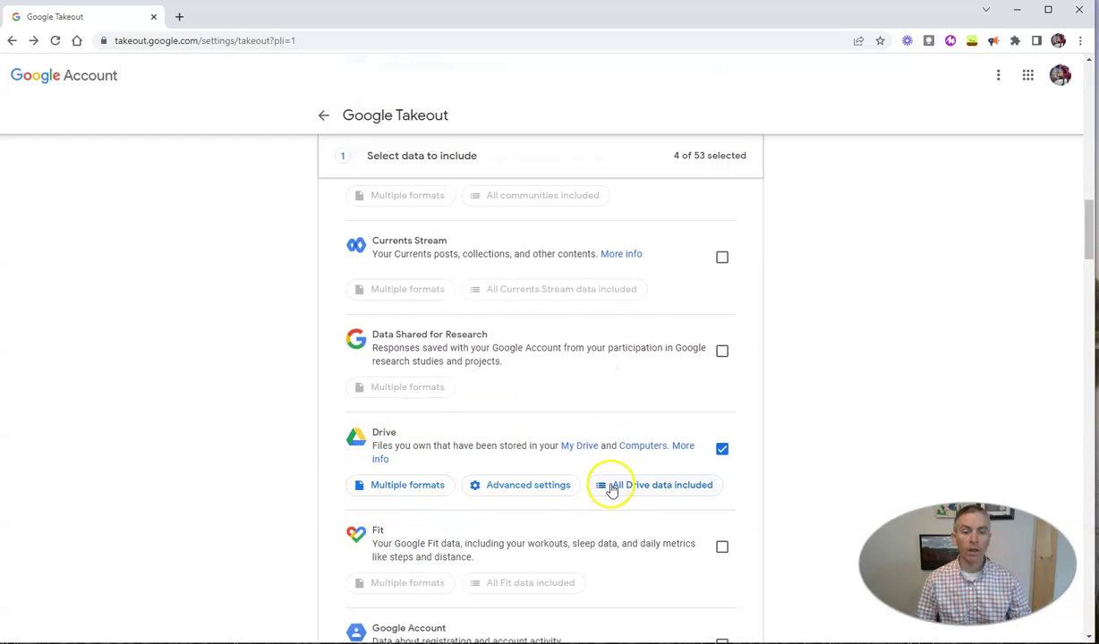
pyautogui.click(600, 491)
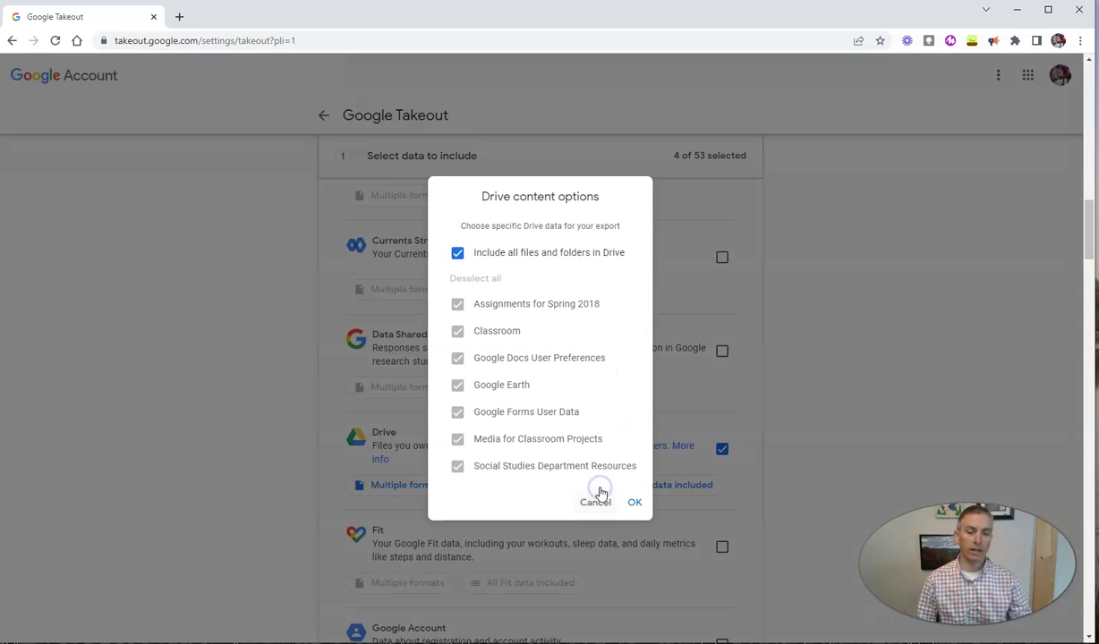
pyautogui.click(458, 255)
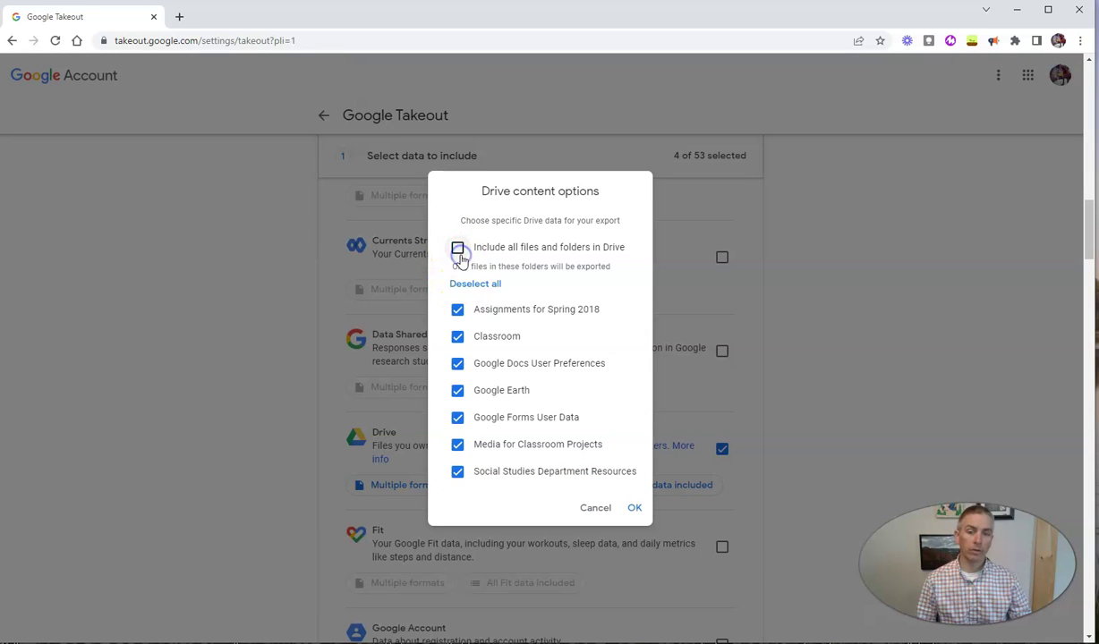
# - Exclude Assignments for Spring 2018, Classroom, Google Forms User Data and Social Studies Department Resources folders
pyautogui.click(458, 310)
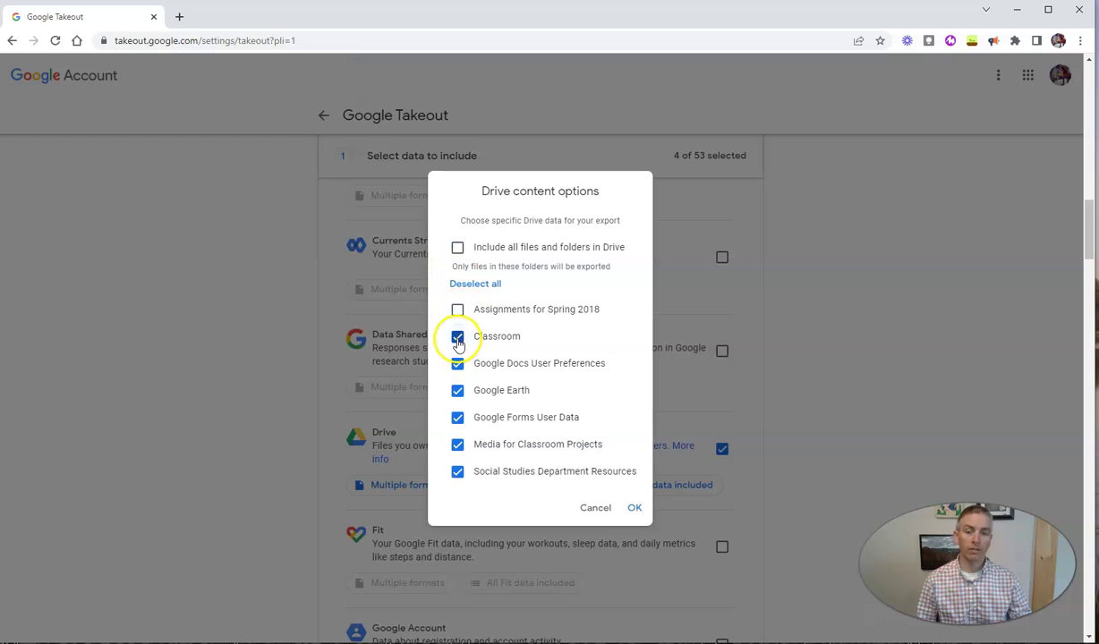
pyautogui.click(457, 338)
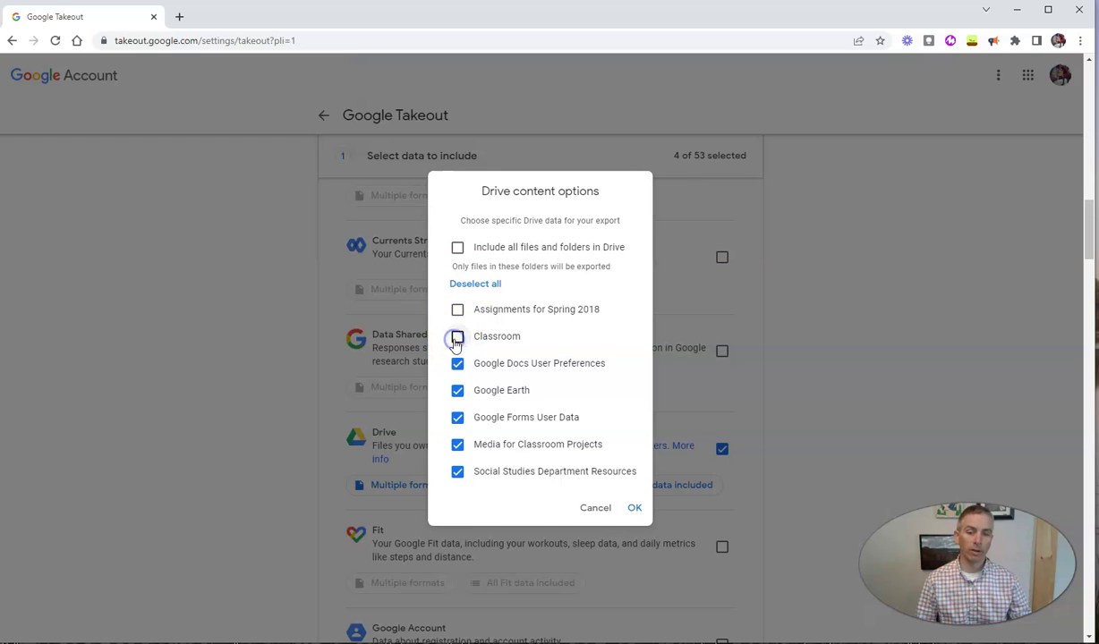
pyautogui.click(457, 419)
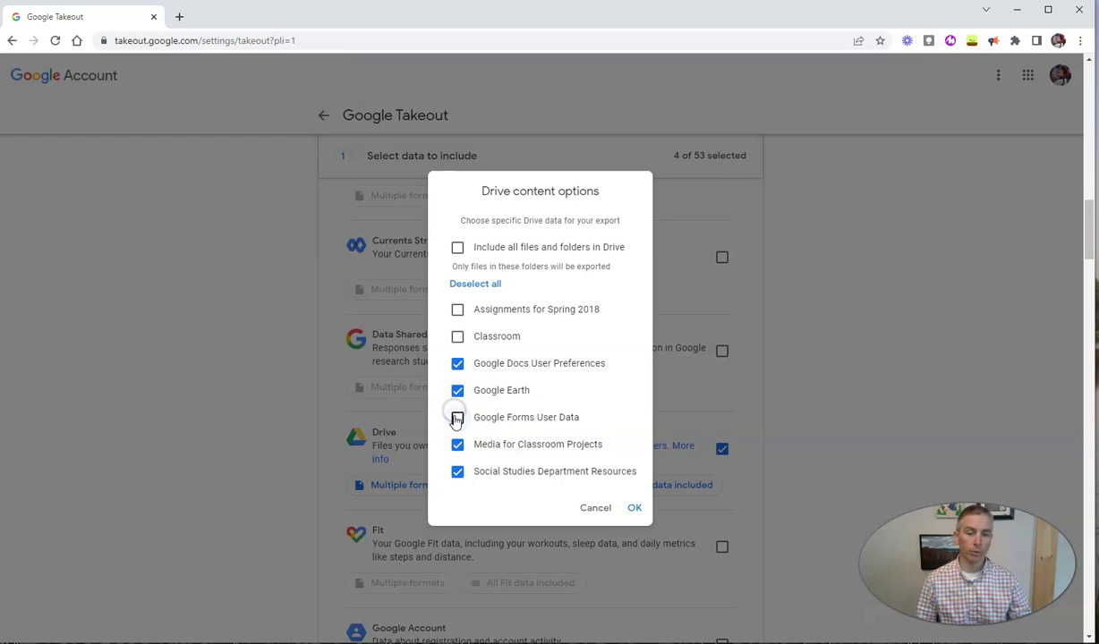
pyautogui.click(457, 445)
pyautogui.click(457, 445)
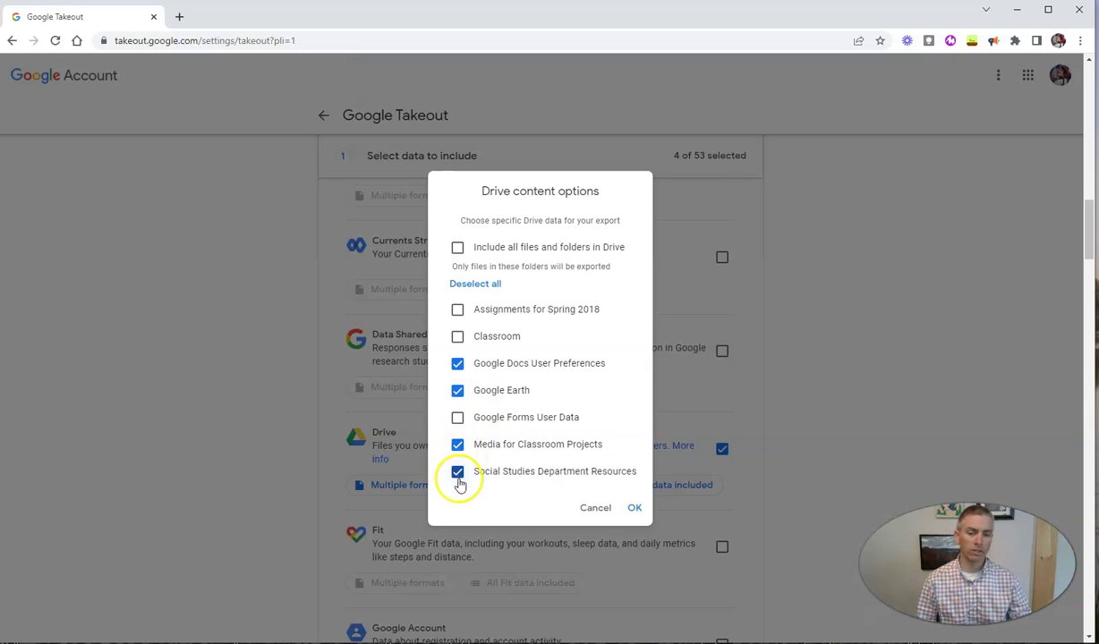
pyautogui.click(458, 474)
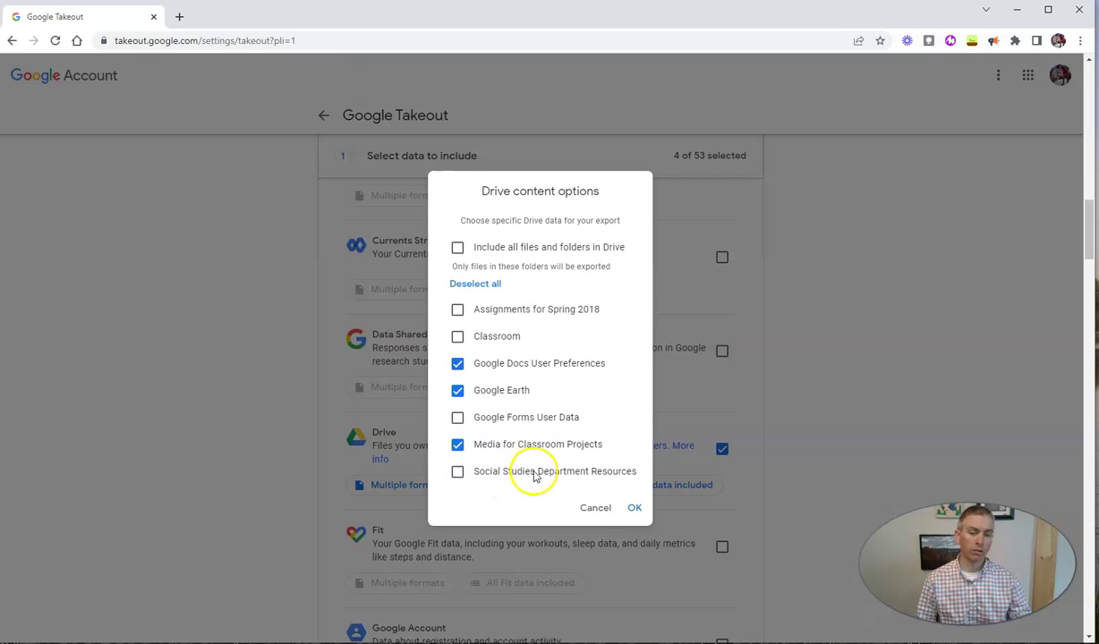
pyautogui.click(634, 508)
# - Move to the export options and keep delivery as an emailed download link
pyautogui.scroll(-12, 447, 416)
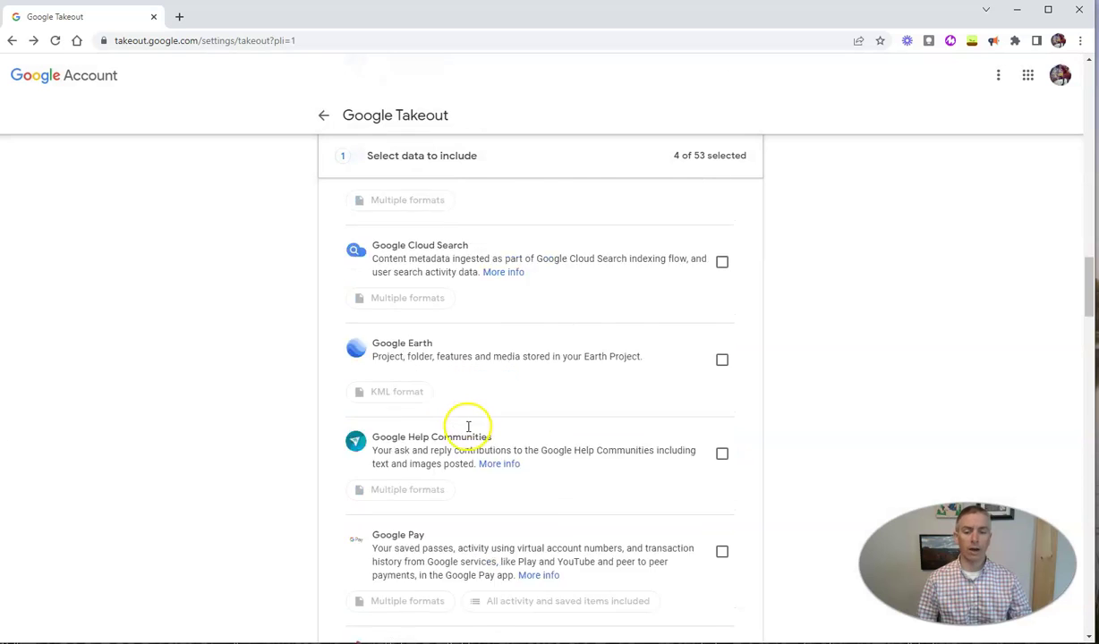
pyautogui.scroll(-20, 498, 430)
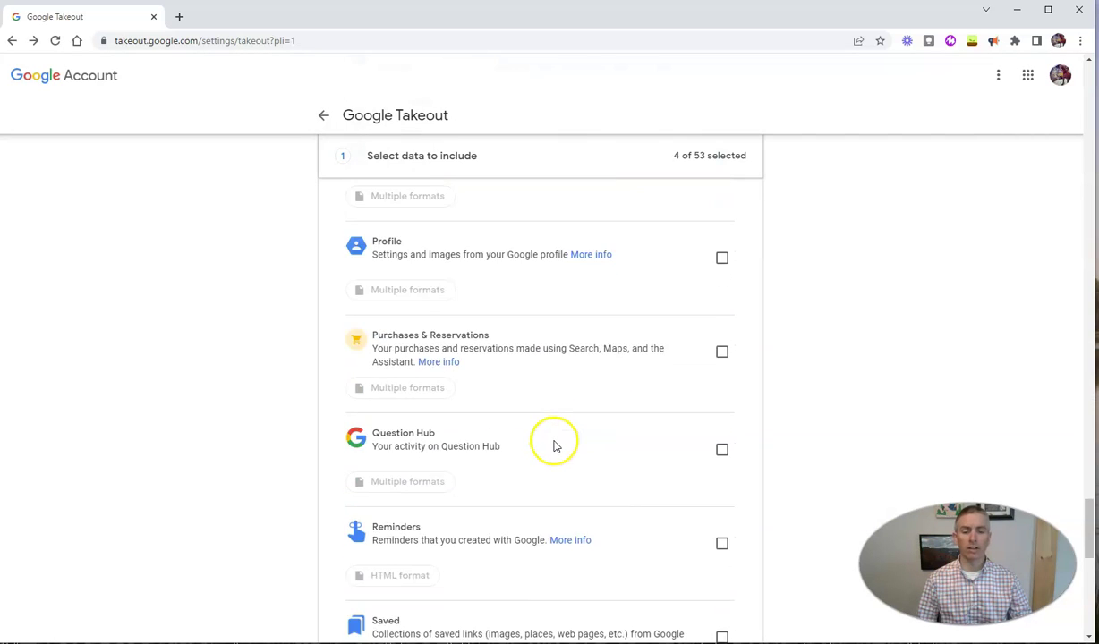
pyautogui.scroll(-3, 553, 445)
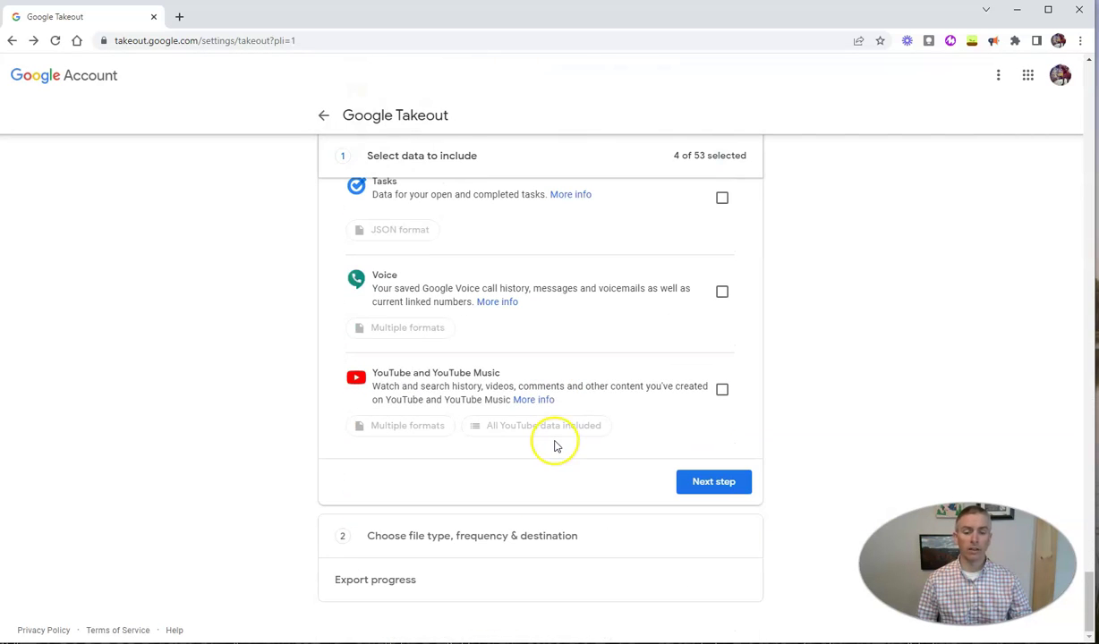
pyautogui.click(713, 482)
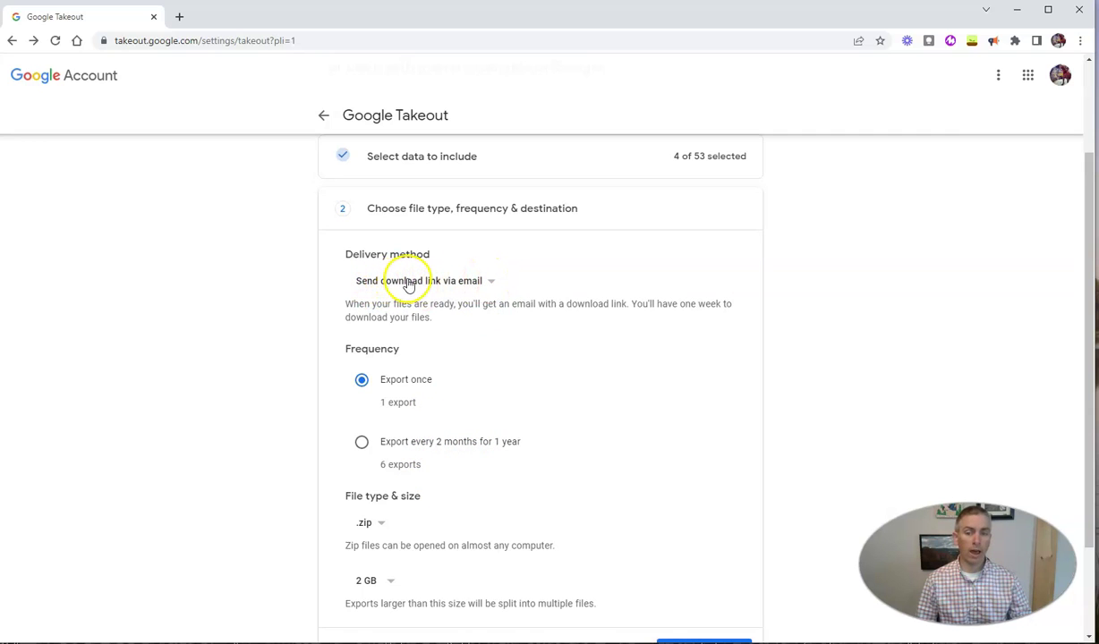
pyautogui.click(451, 281)
pyautogui.click(403, 306)
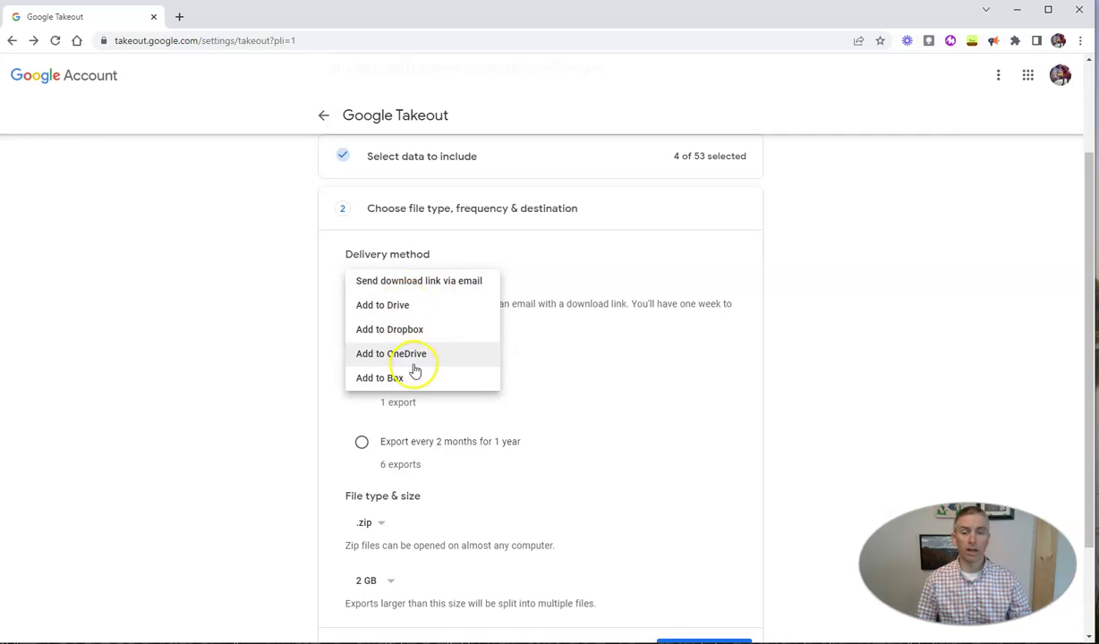
pyautogui.click(441, 281)
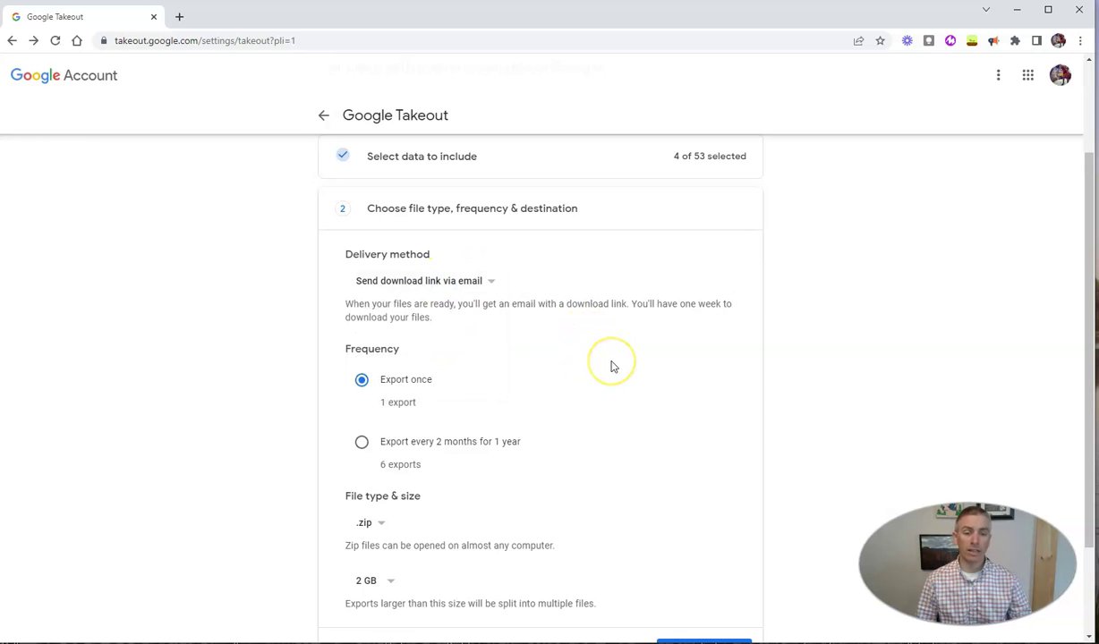
# - Create the one-time .zip export with 2 GB files and check its progress
pyautogui.scroll(-1, 612, 366)
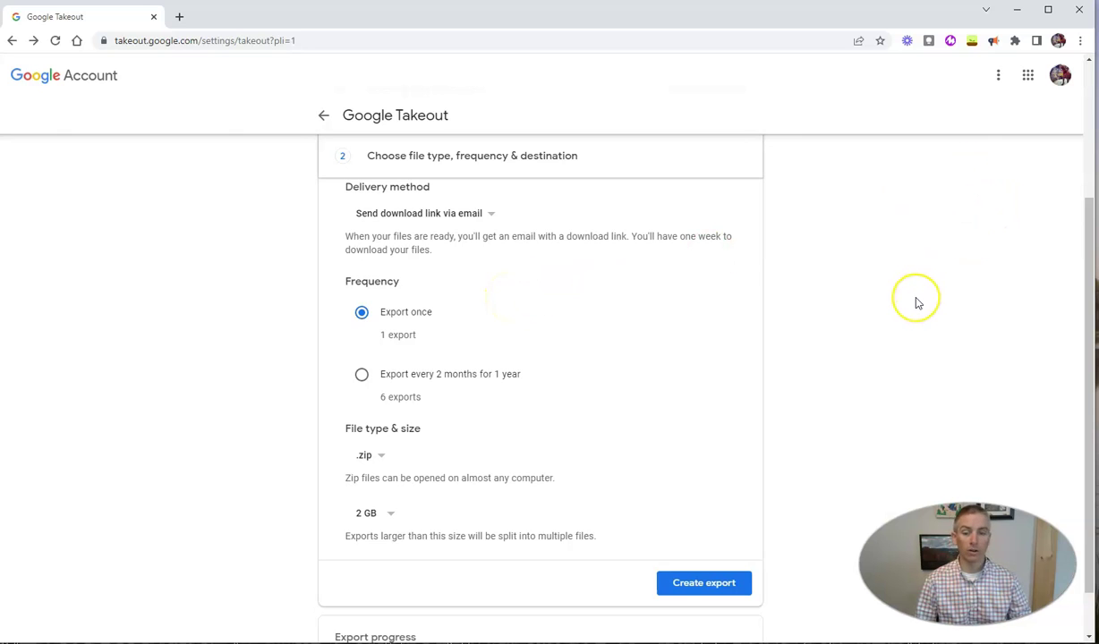
pyautogui.scroll(-1, 914, 301)
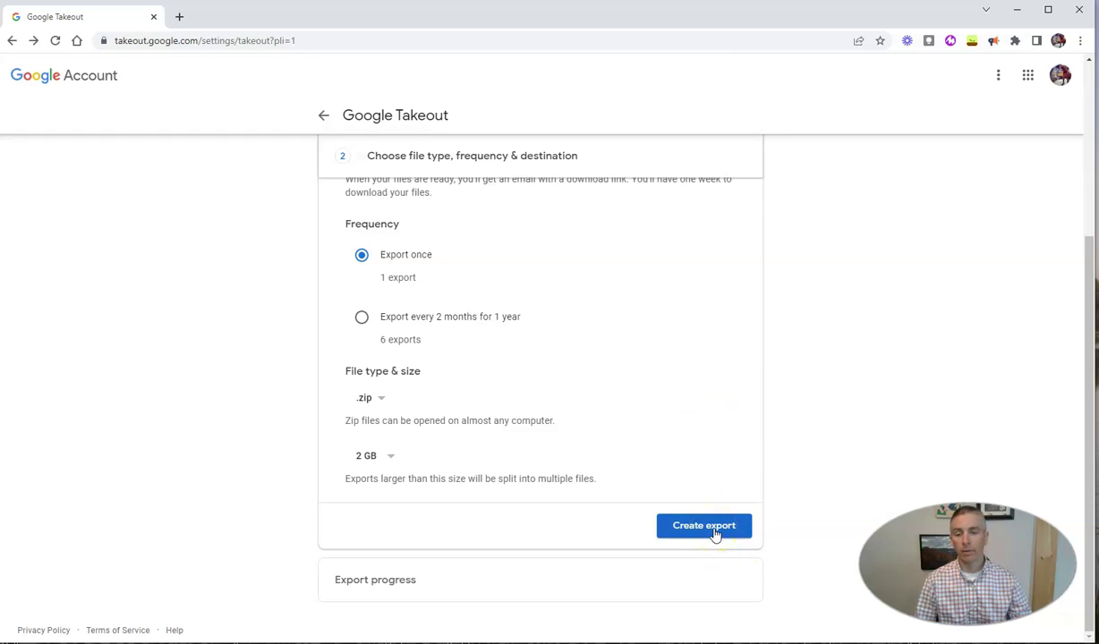
pyautogui.click(715, 534)
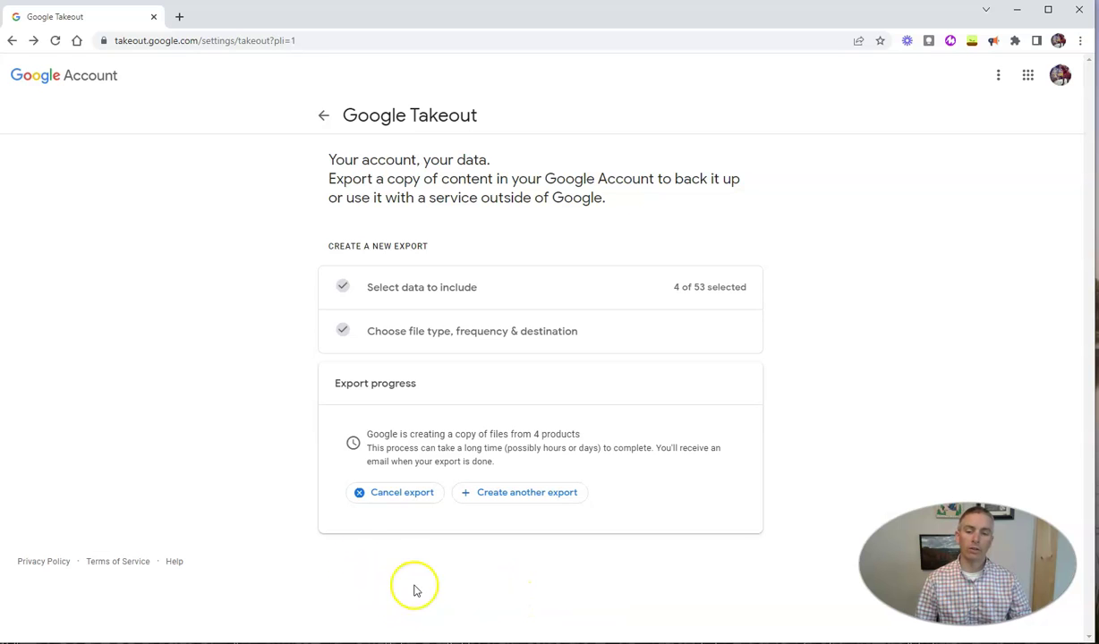
pyautogui.click(403, 401)
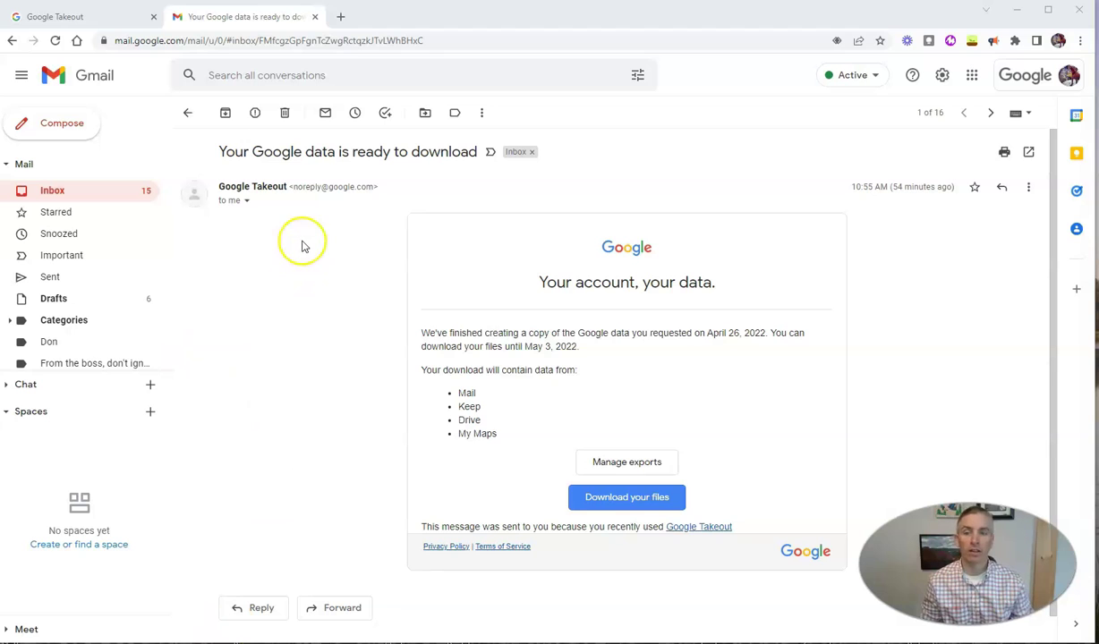
# - Follow the 'Download your files' link in the Google data ready email
pyautogui.click(641, 507)
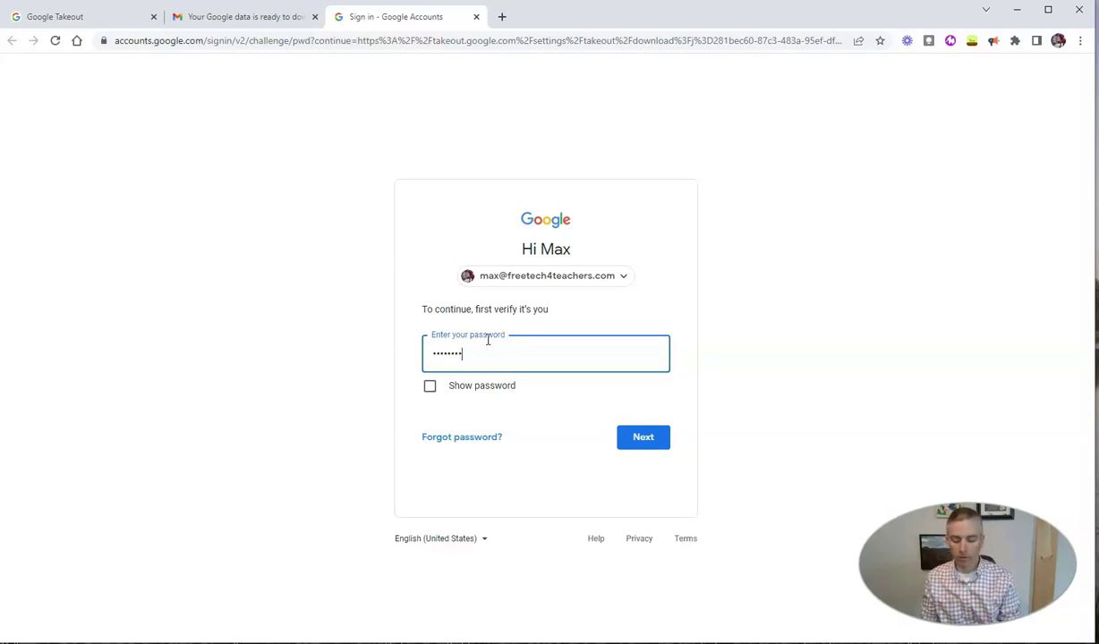
# - Verify the account, download the takeout-20220426 zip and open it
pyautogui.click(660, 451)
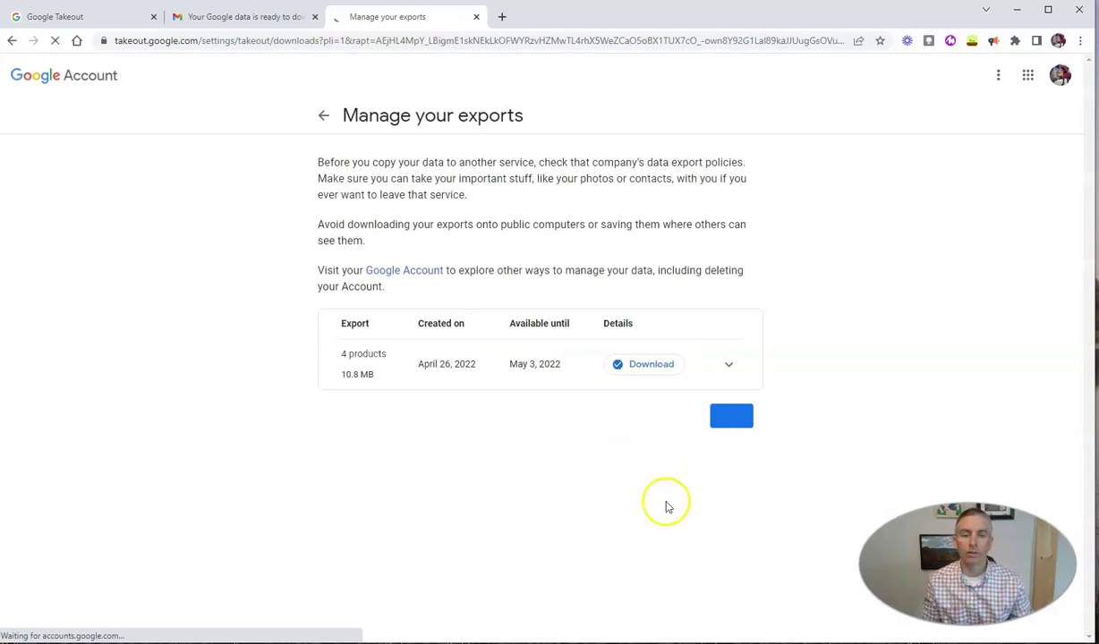
pyautogui.click(646, 367)
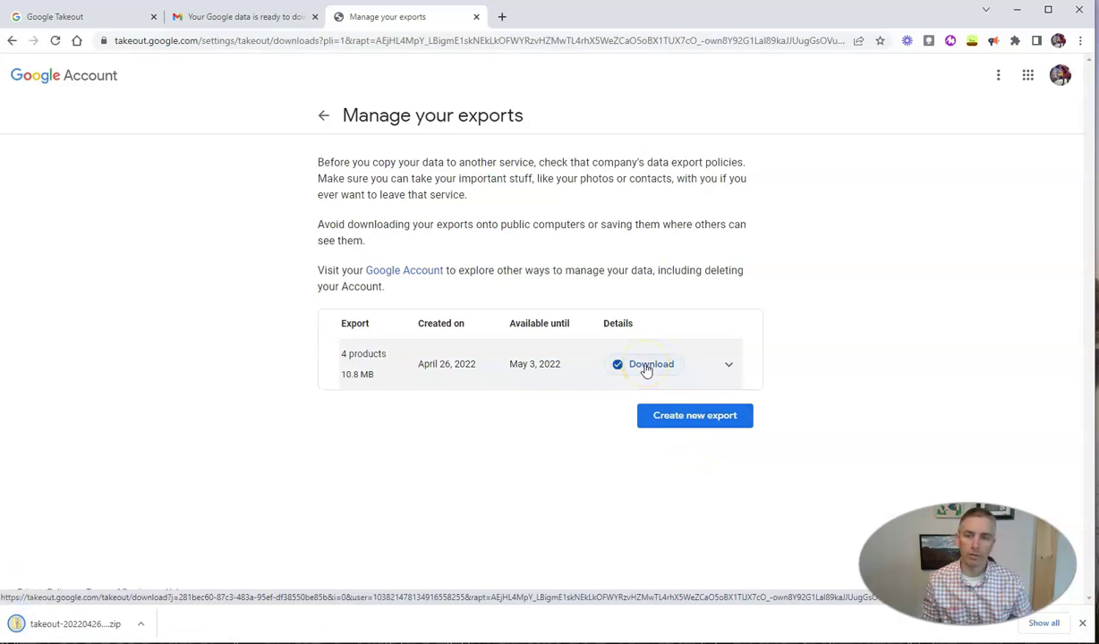
pyautogui.click(96, 627)
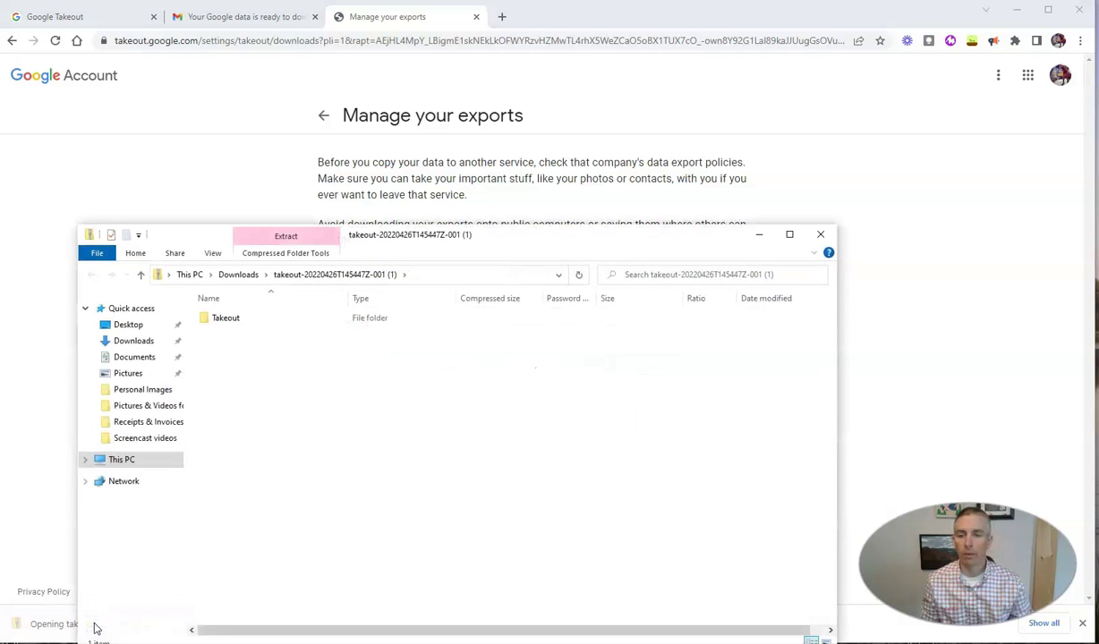
# - Browse Takeout's Mail, My Maps, Drive and archive_browser items, open Drive, then close the window
pyautogui.doubleClick(230, 319)
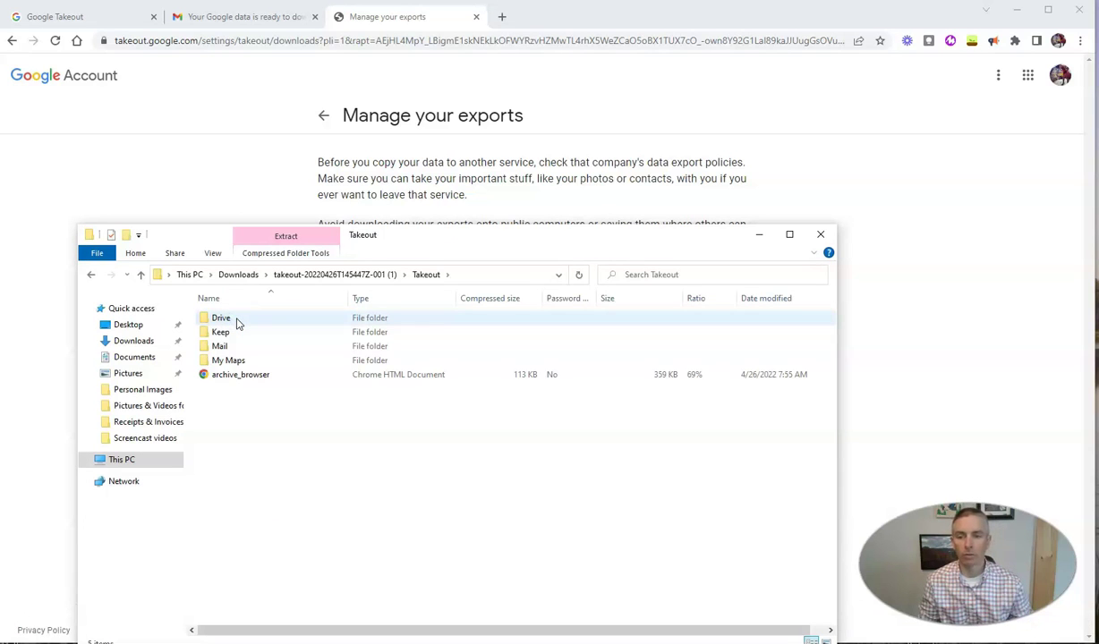
pyautogui.click(219, 346)
pyautogui.click(230, 361)
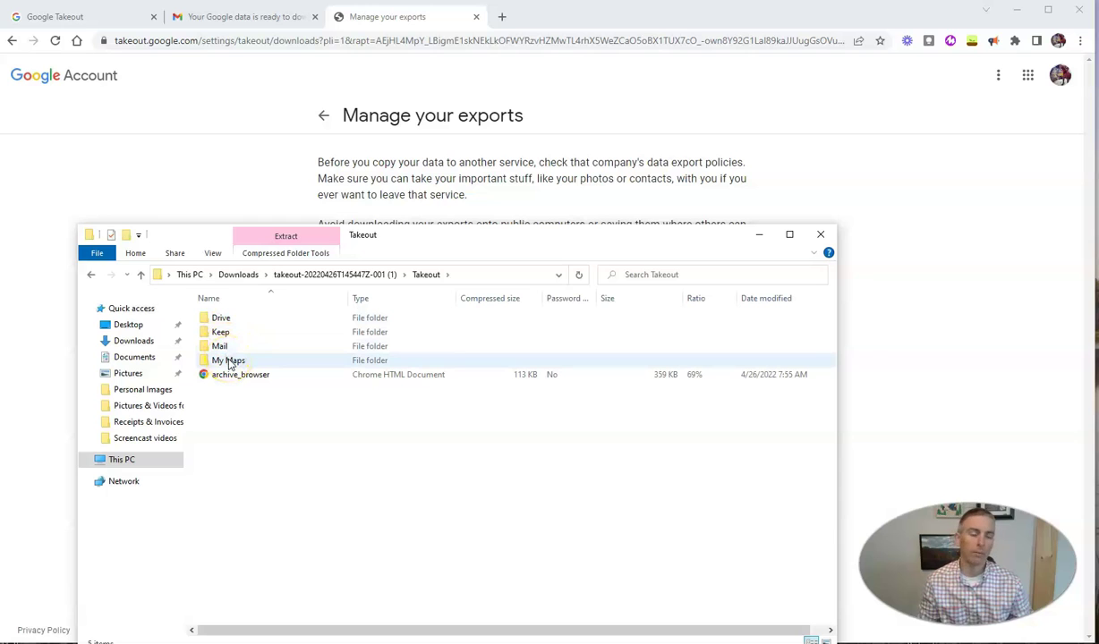
pyautogui.click(230, 322)
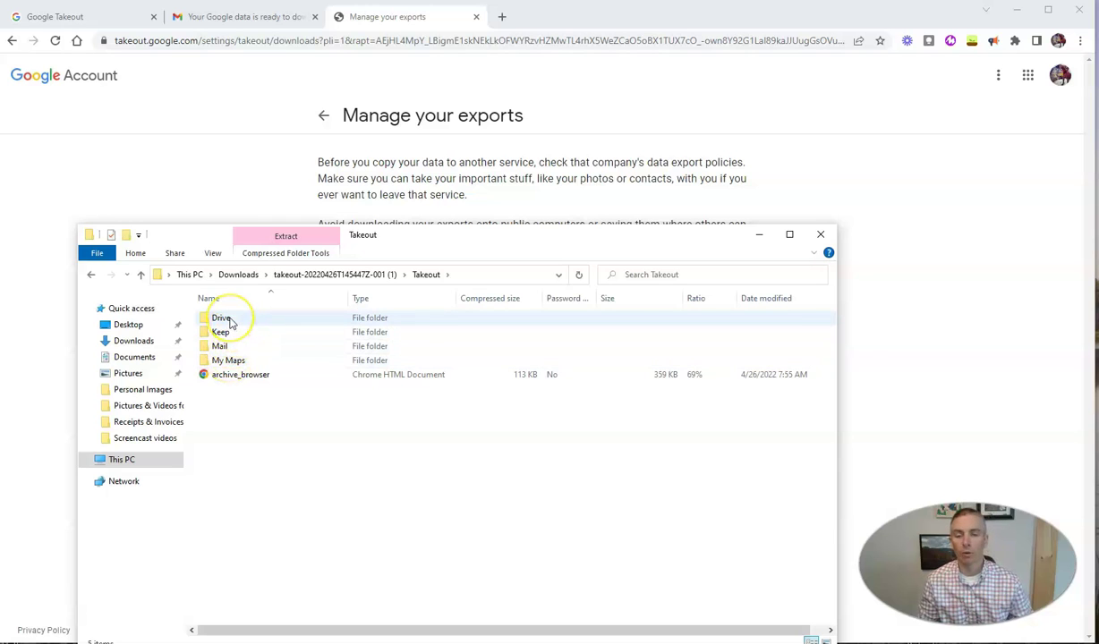
pyautogui.click(222, 394)
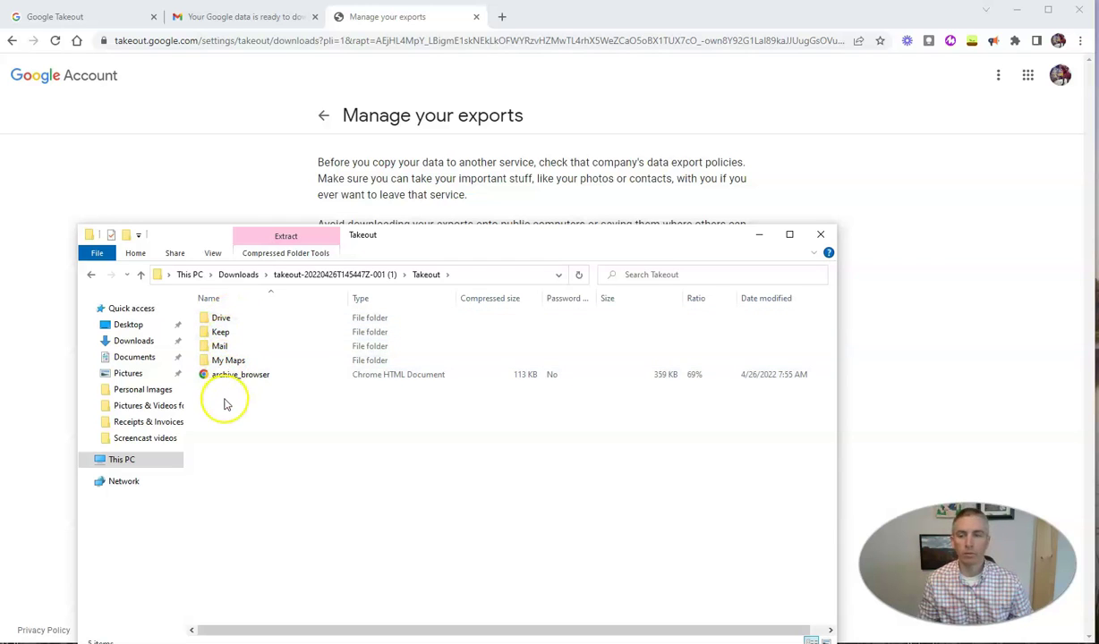
pyautogui.click(228, 380)
pyautogui.doubleClick(222, 320)
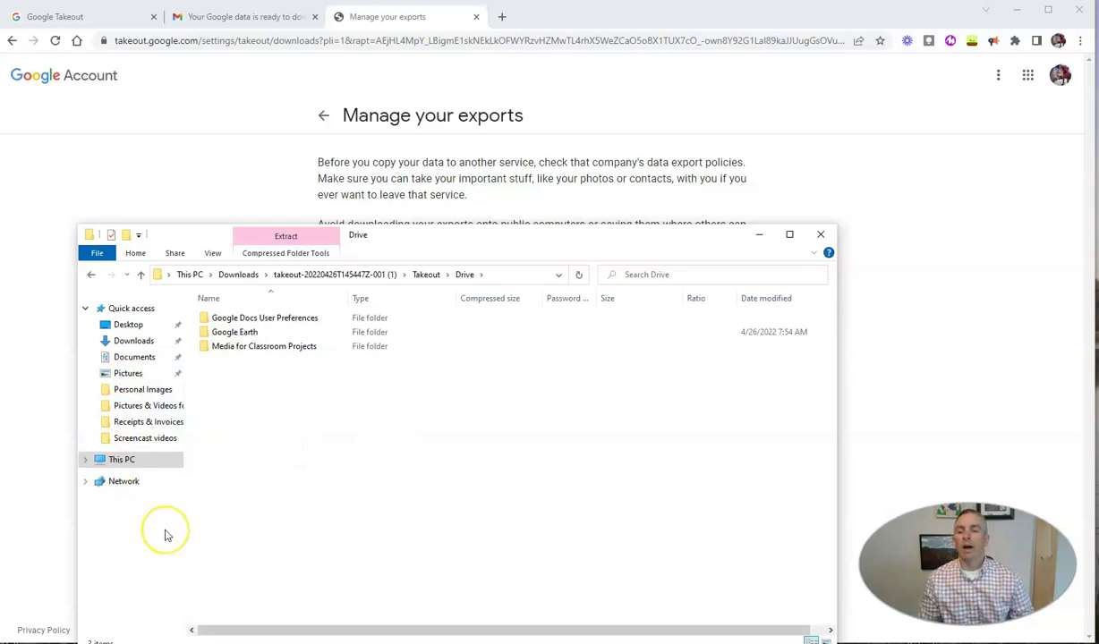
pyautogui.click(821, 235)
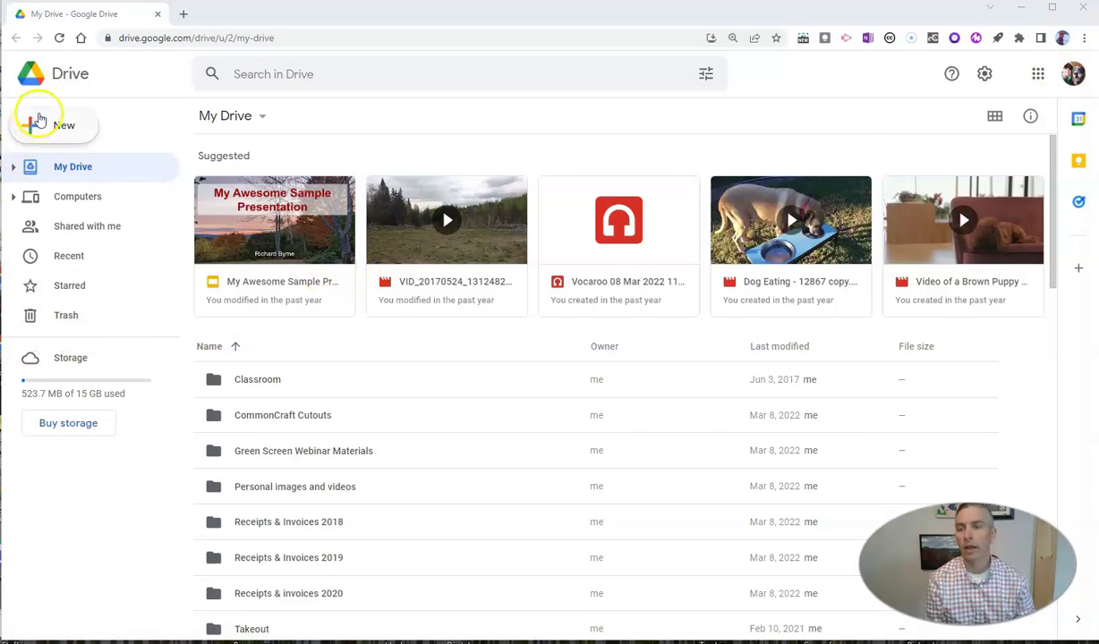
# - Cancel the Drive folder upload from Desktop and open the takeout-April 26 zip instead
pyautogui.click(38, 122)
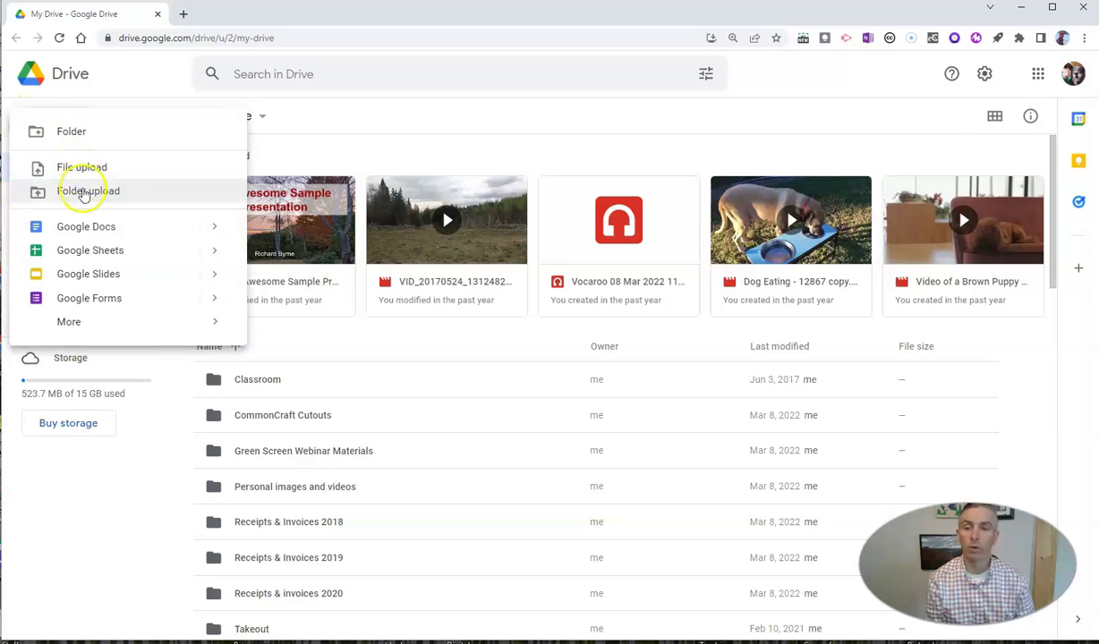
pyautogui.click(87, 195)
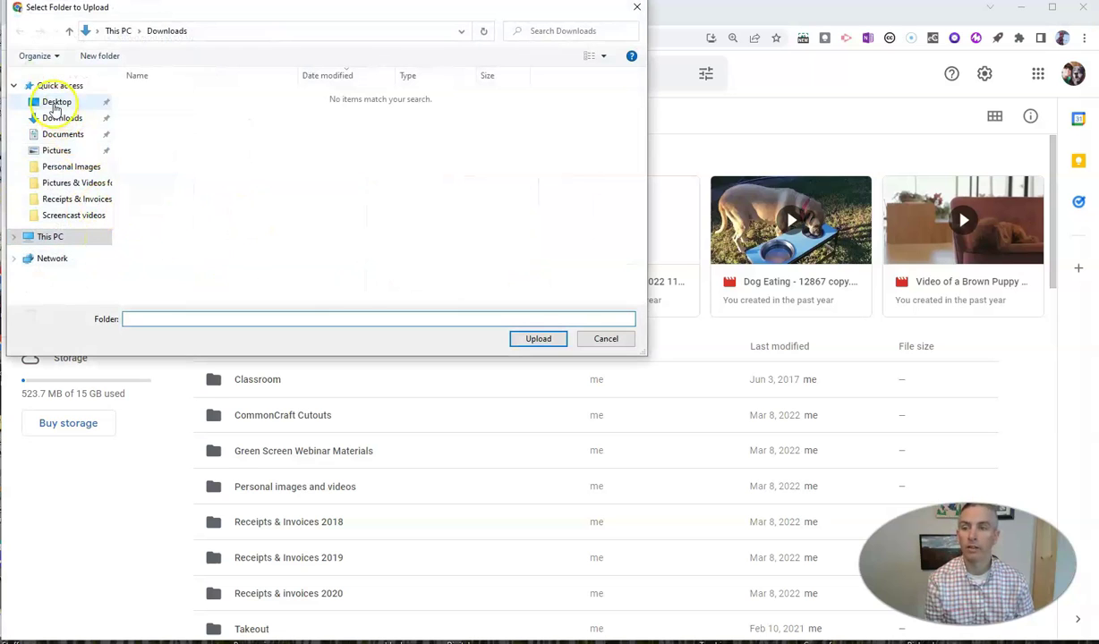
pyautogui.click(54, 104)
pyautogui.scroll(-2, 461, 233)
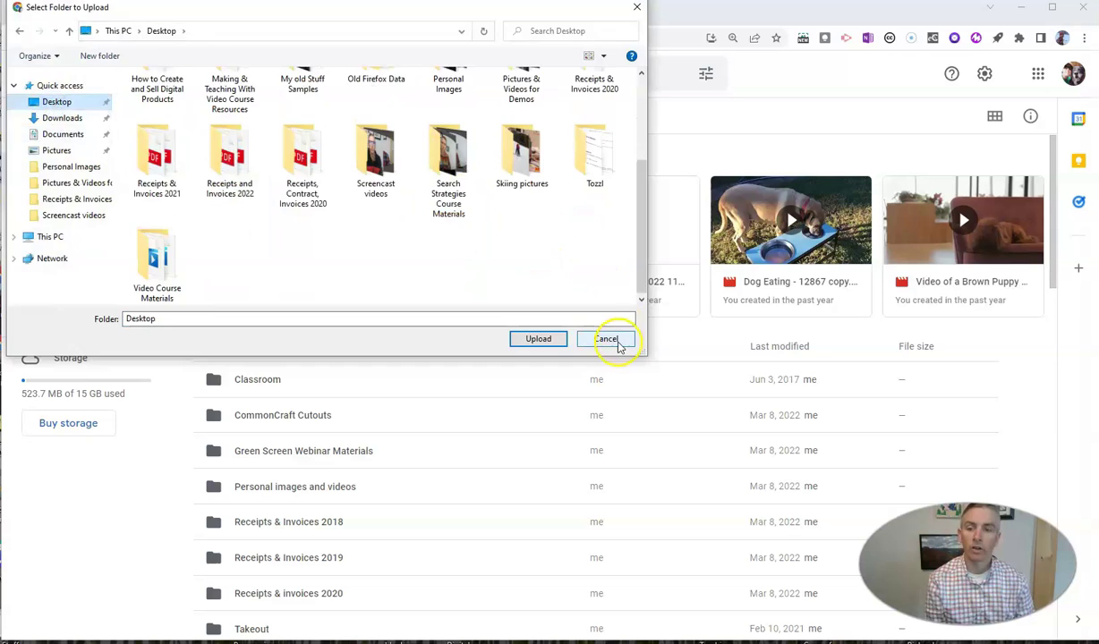
pyautogui.click(615, 340)
pyautogui.click(1020, 7)
pyautogui.doubleClick(573, 346)
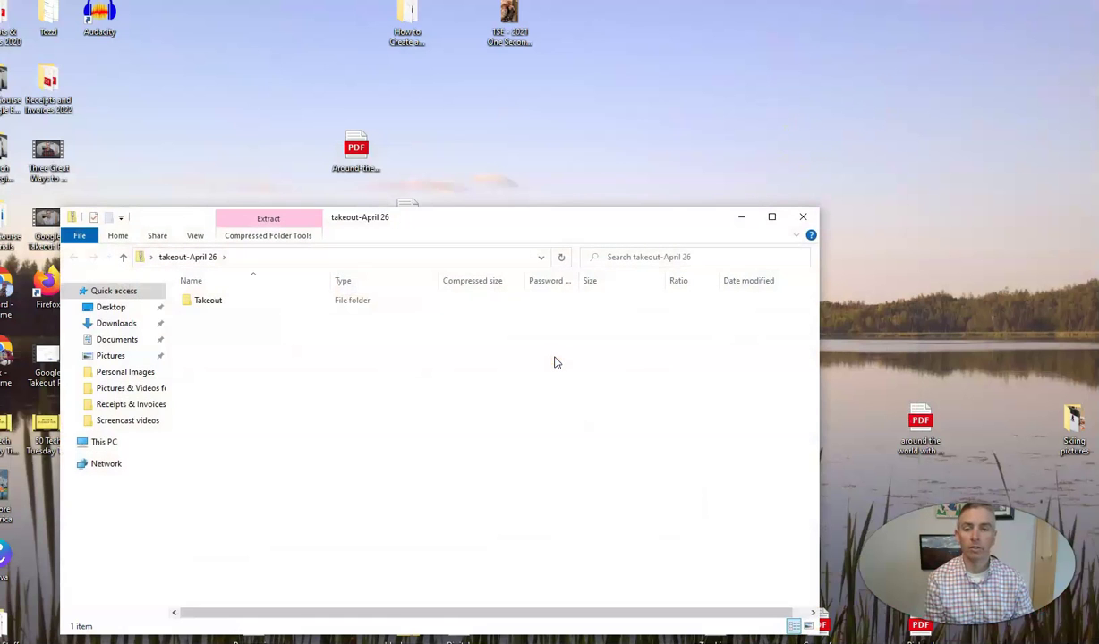
# - Open Takeout > Drive in the zip and drag Media for Classroom Projects onto the desktop
pyautogui.doubleClick(207, 302)
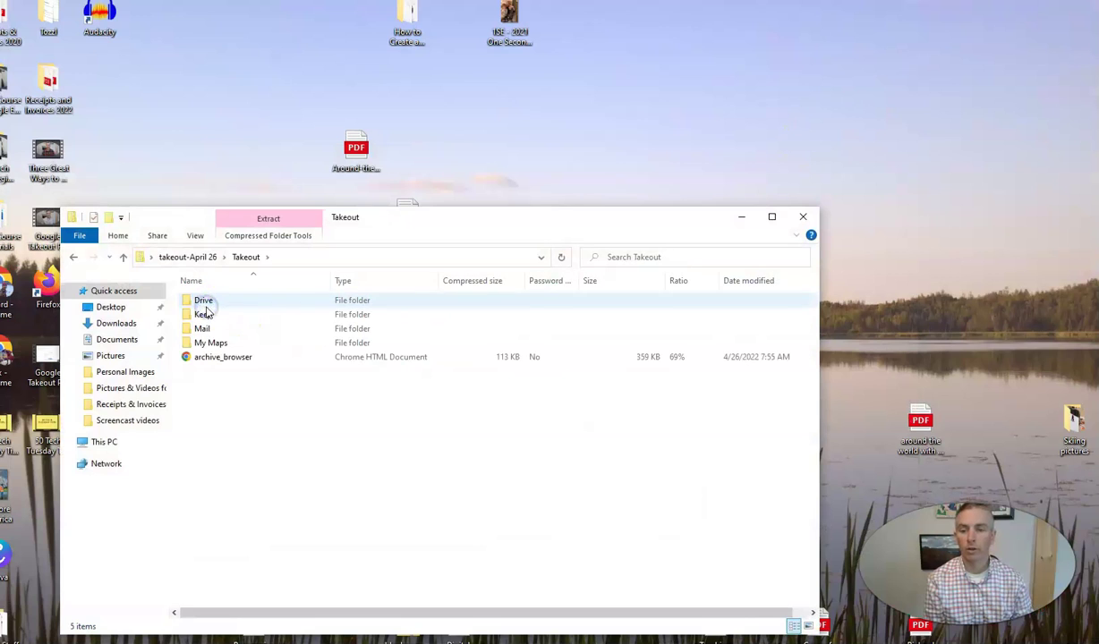
pyautogui.doubleClick(205, 302)
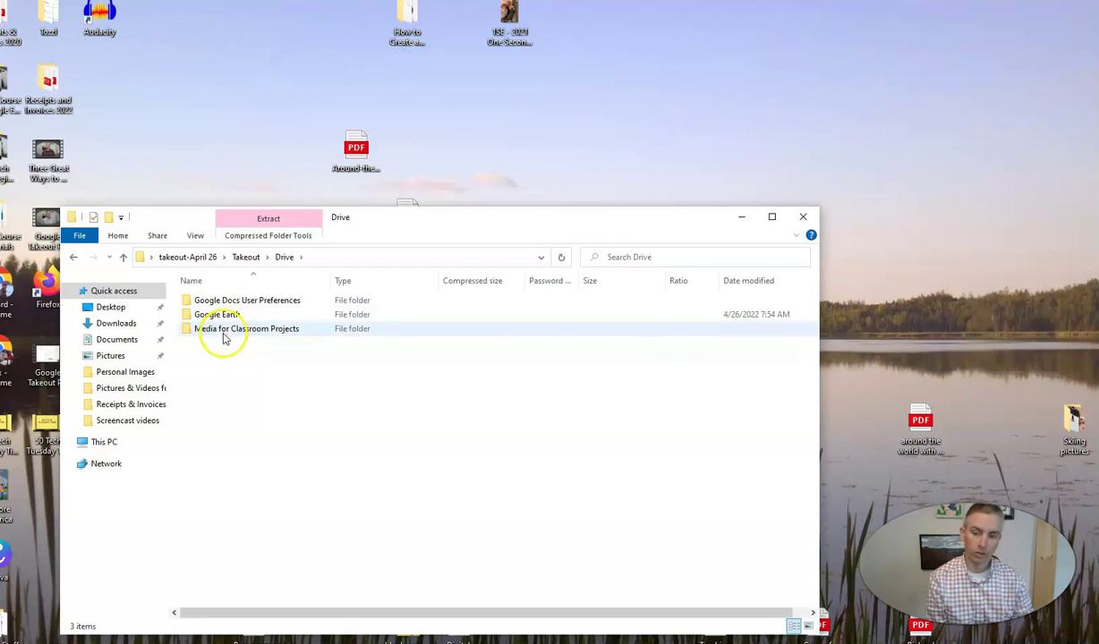
pyautogui.moveTo(240, 332); pyautogui.dragTo(581, 175)
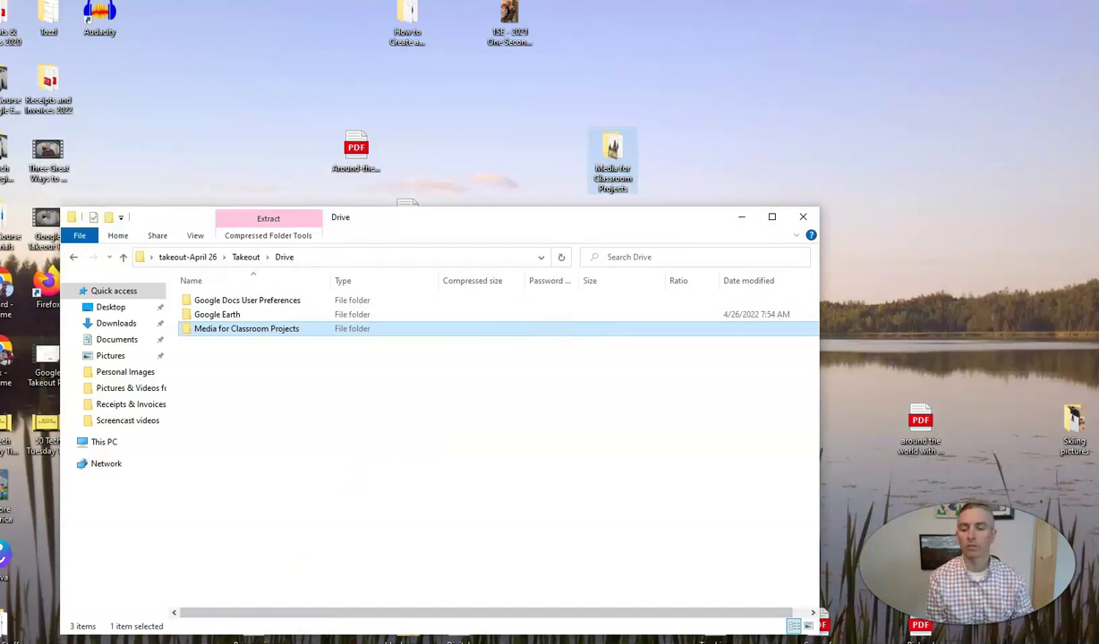
# - Upload the desktop's Media for Classroom Projects folder to My Drive, allowing all 4 files
pyautogui.click(447, 595)
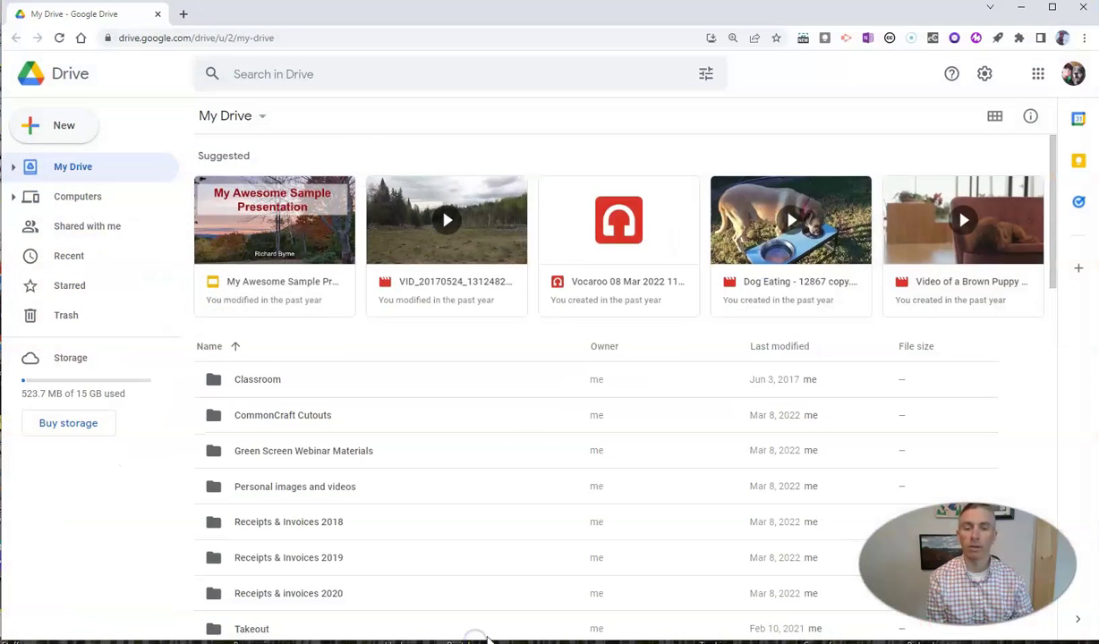
pyautogui.click(43, 124)
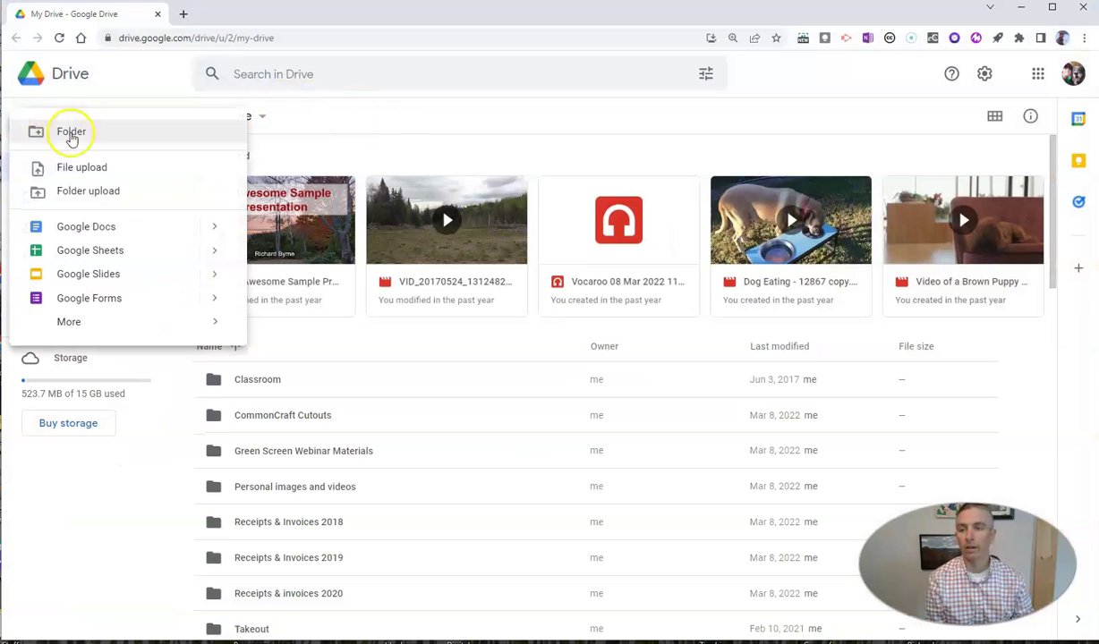
pyautogui.click(88, 192)
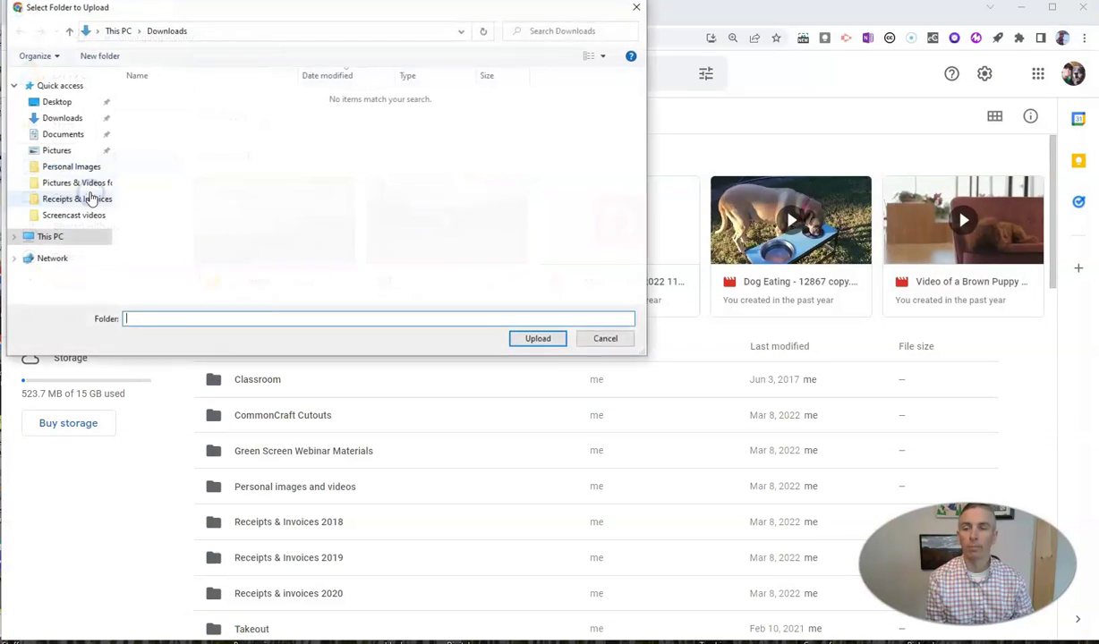
pyautogui.click(54, 102)
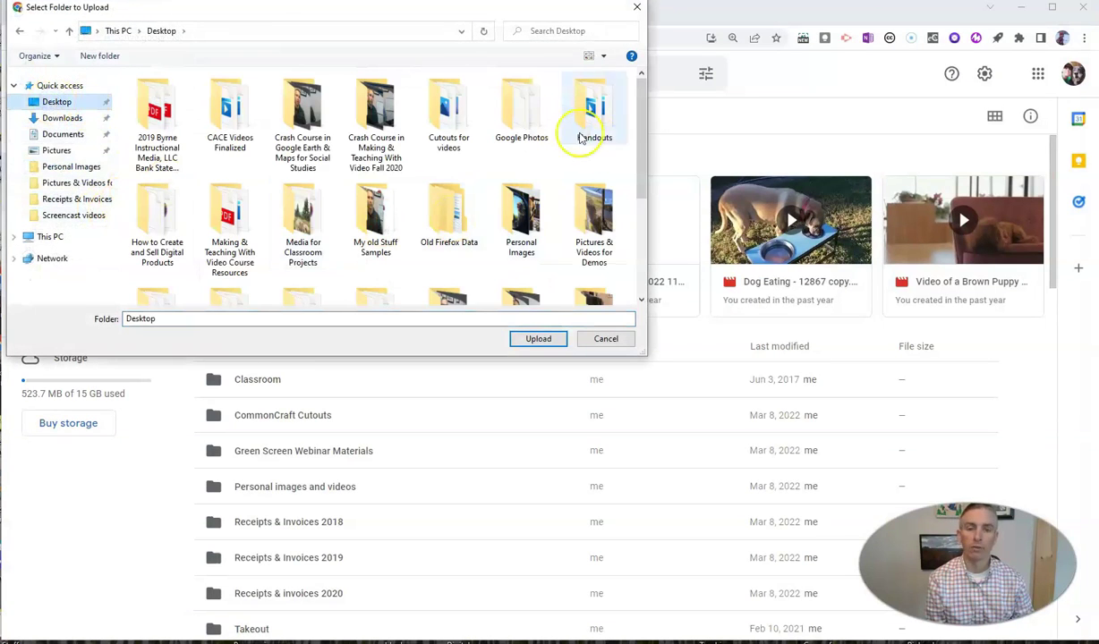
pyautogui.moveTo(642, 157); pyautogui.dragTo(635, 195)
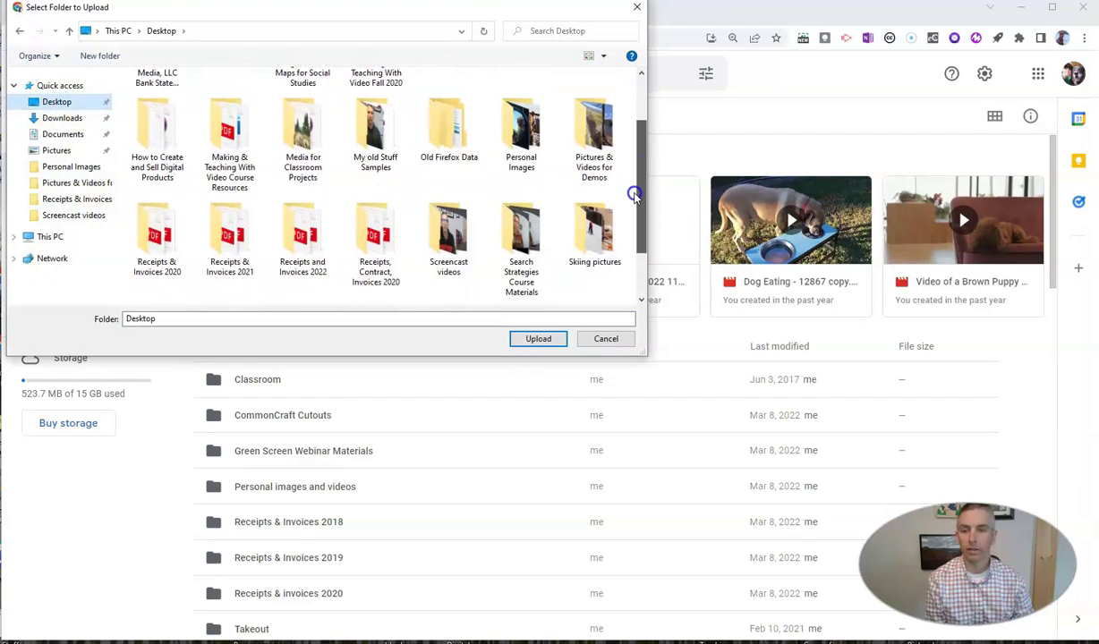
pyautogui.click(303, 144)
pyautogui.click(537, 339)
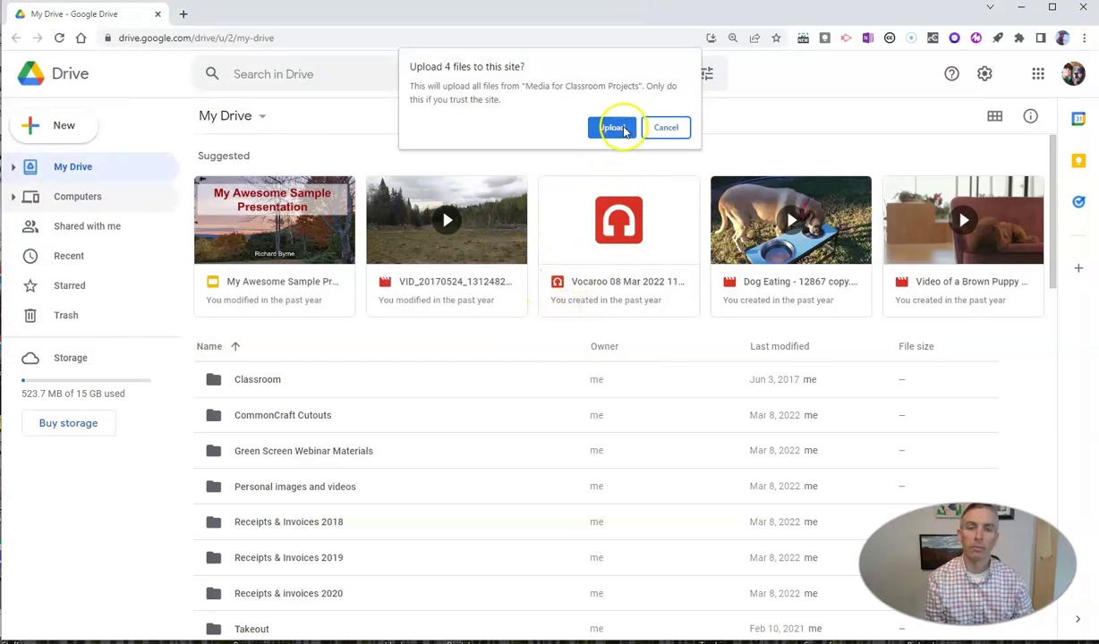
pyautogui.click(612, 128)
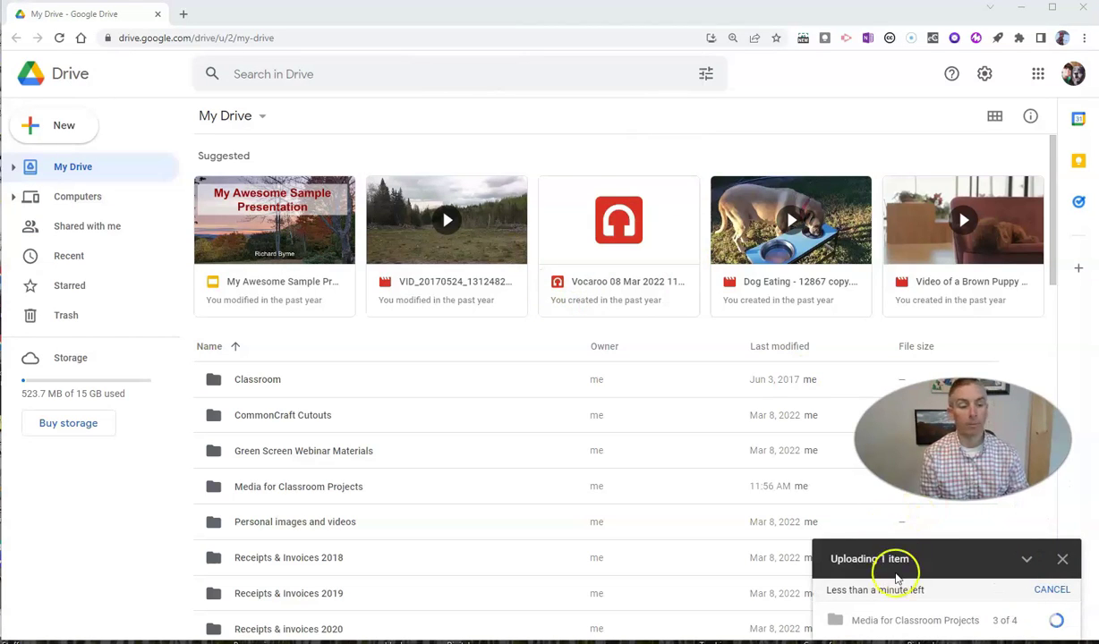
# - Wait for the Media for Classroom Projects upload to finish all 4 files
pyautogui.moveTo(883, 629)
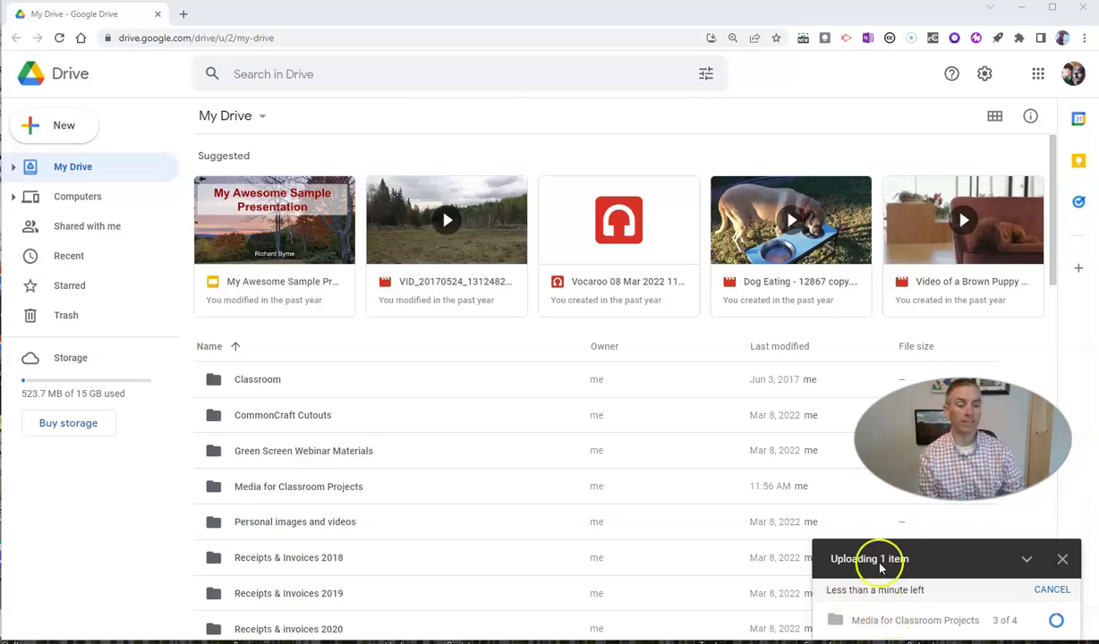